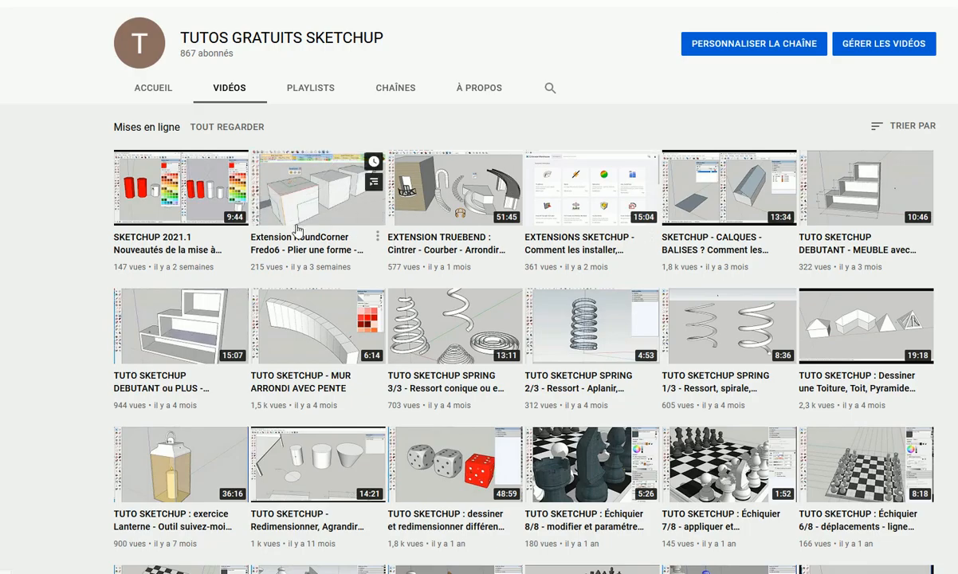
Step: Browse the uploaded videos of the TUTOS GRATUITS SKETCHUP channel
{"action": "scroll", "coordinate": [515, 317], "scroll_direction": "down", "scroll_amount": 3}
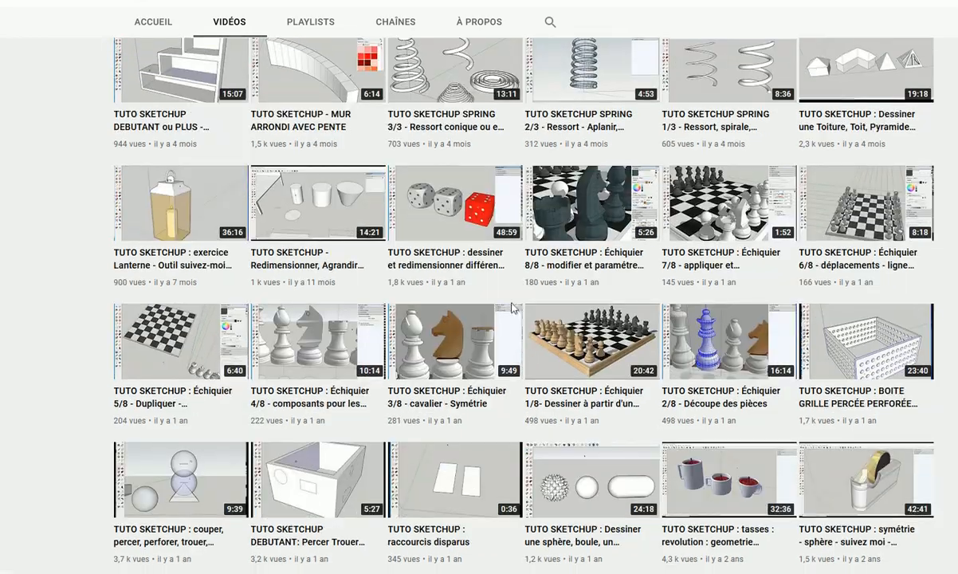
{"action": "scroll", "coordinate": [515, 318], "scroll_direction": "down", "scroll_amount": 4}
{"action": "scroll", "coordinate": [723, 304], "scroll_direction": "down", "scroll_amount": 15}
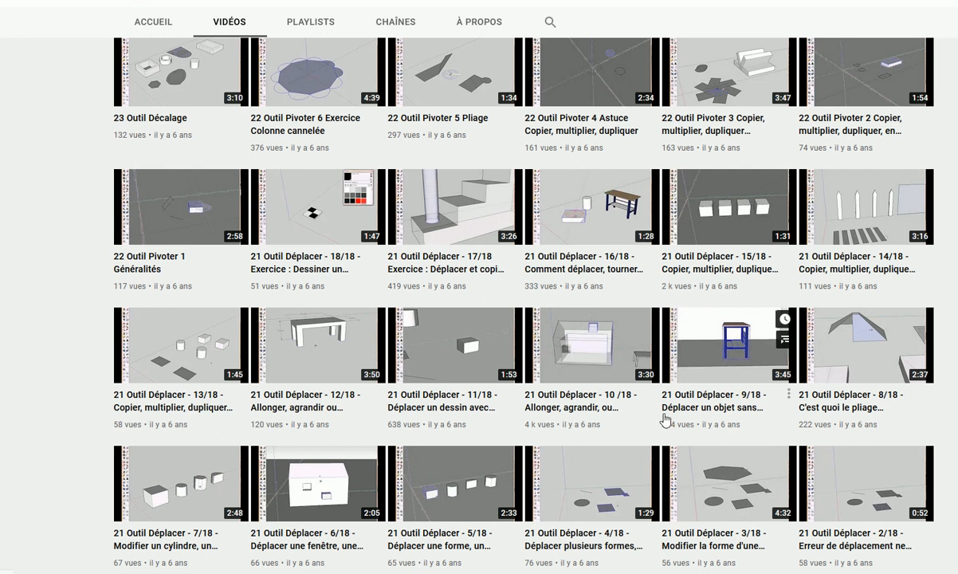
{"action": "scroll", "coordinate": [666, 419], "scroll_direction": "up", "scroll_amount": 3}
{"action": "scroll", "coordinate": [666, 419], "scroll_direction": "up", "scroll_amount": 15}
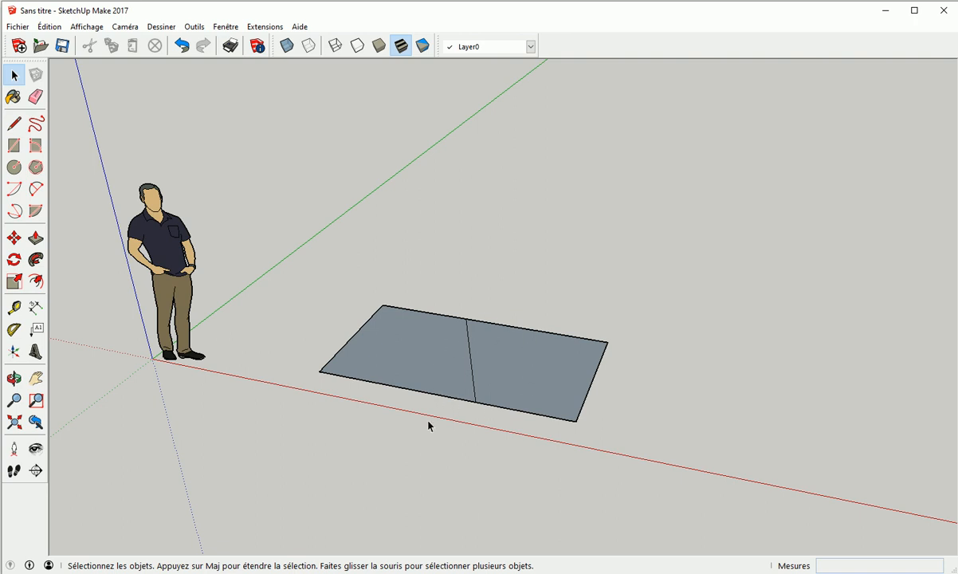
Step: Select the half of the divided rectangle farther from the figure and fold it up 60° about the dividing line with Rotate
{"action": "middle_click_drag", "start_coordinate": [461, 436], "coordinate": [481, 409]}
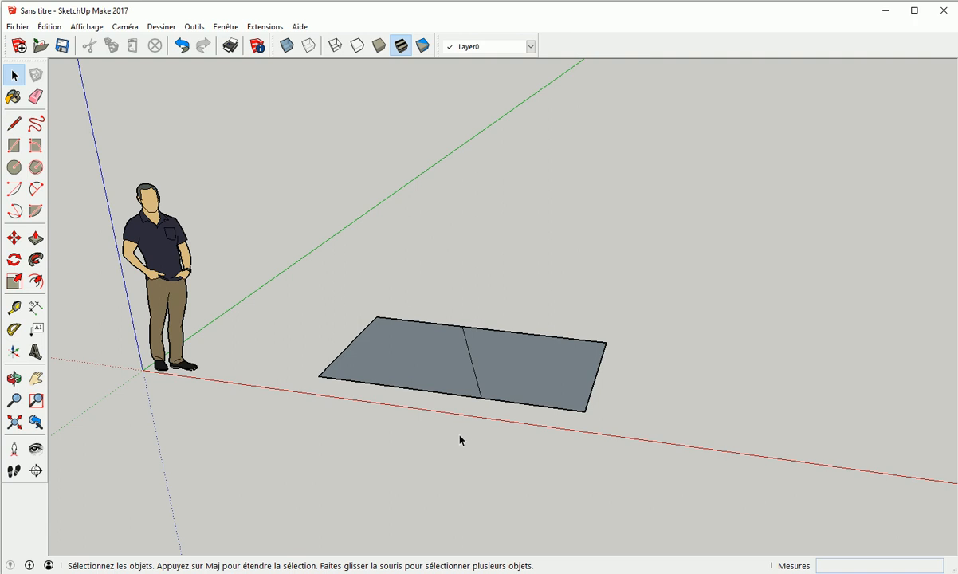
{"action": "left_click", "coordinate": [500, 375]}
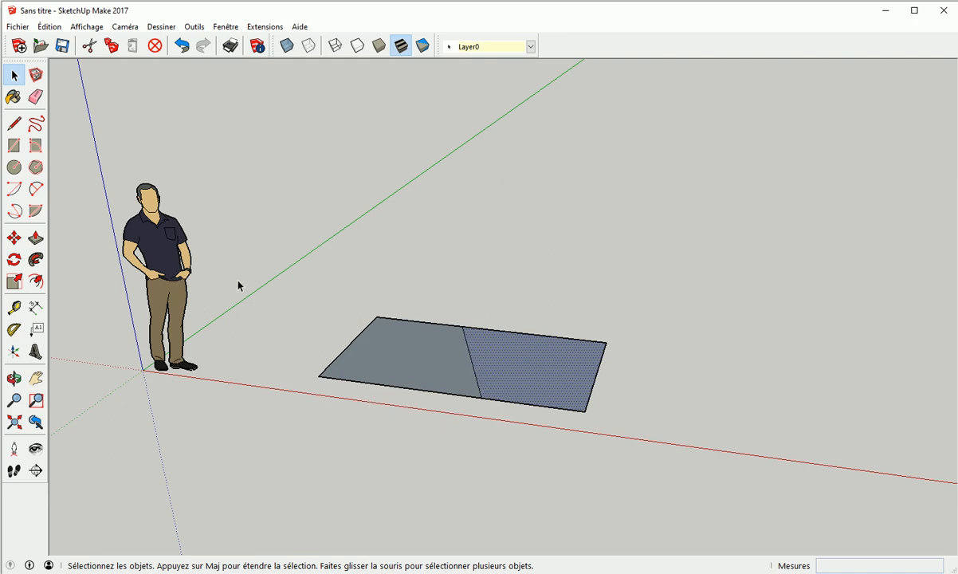
{"action": "left_click", "coordinate": [557, 278]}
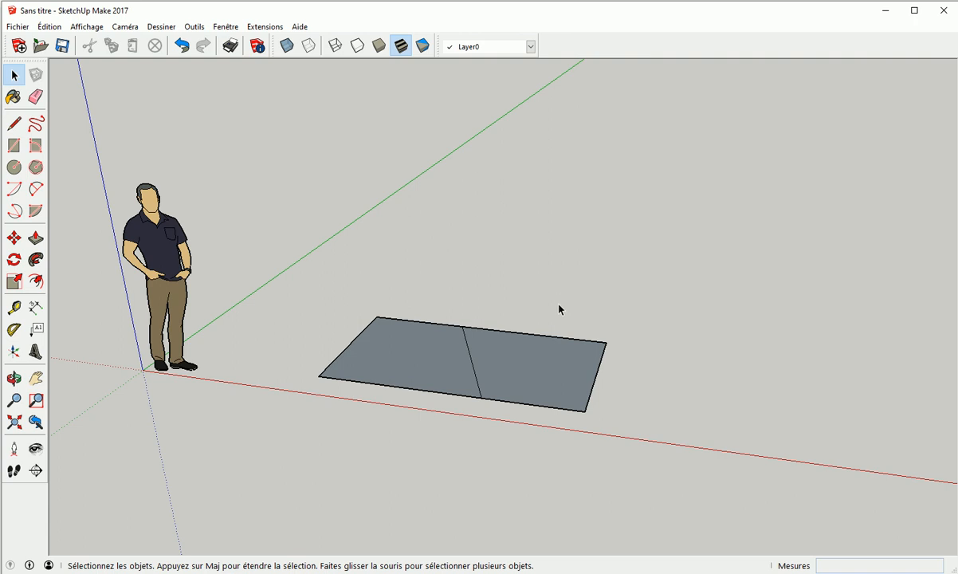
{"action": "left_click", "coordinate": [528, 367]}
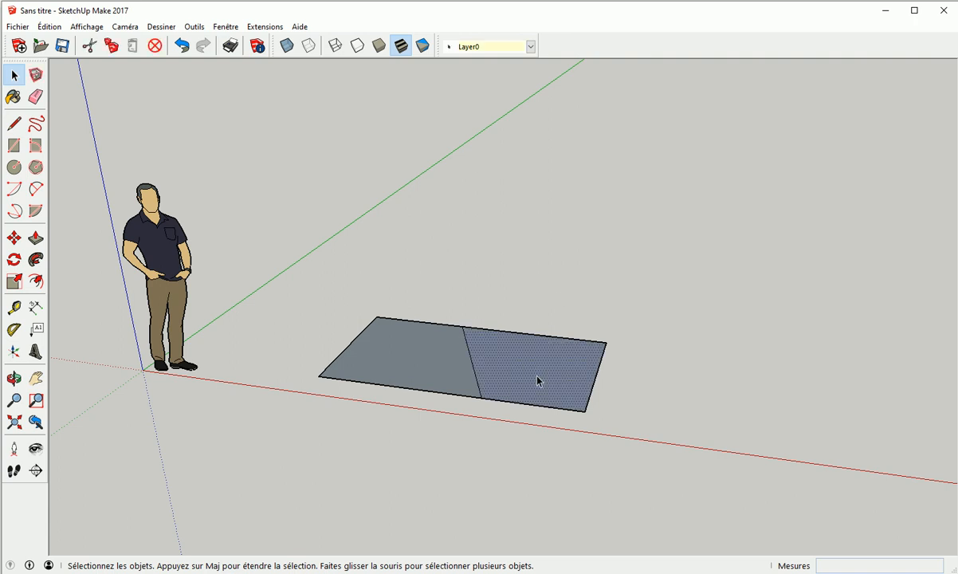
{"action": "left_click", "coordinate": [13, 259]}
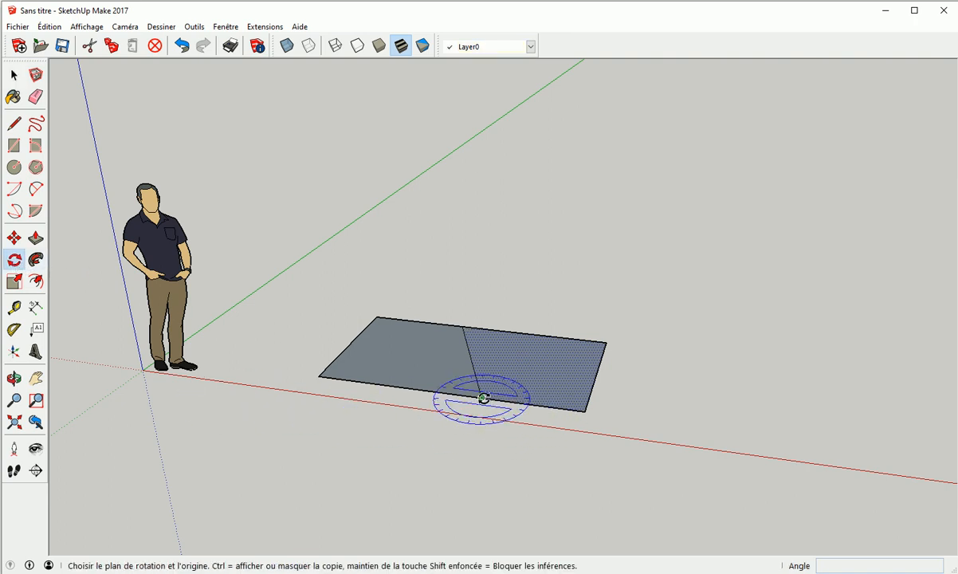
{"action": "left_click_drag", "start_coordinate": [482, 397], "coordinate": [476, 379]}
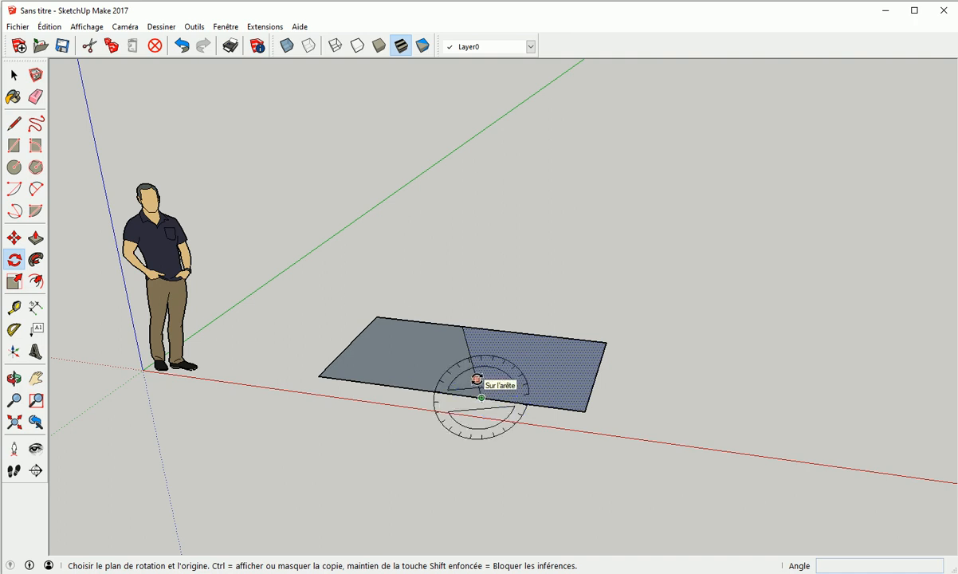
{"action": "left_click_drag", "start_coordinate": [477, 379], "coordinate": [466, 340]}
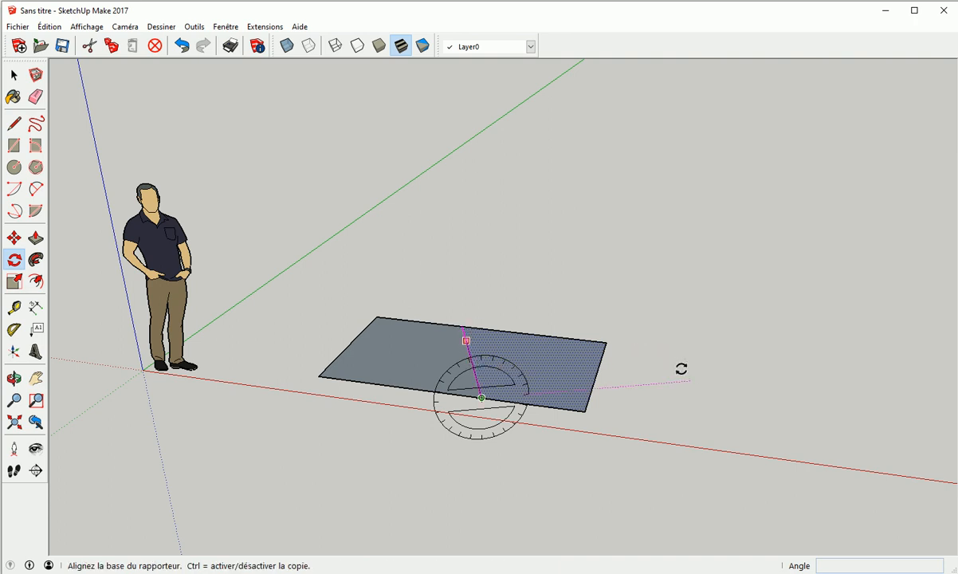
{"action": "left_click", "coordinate": [682, 368]}
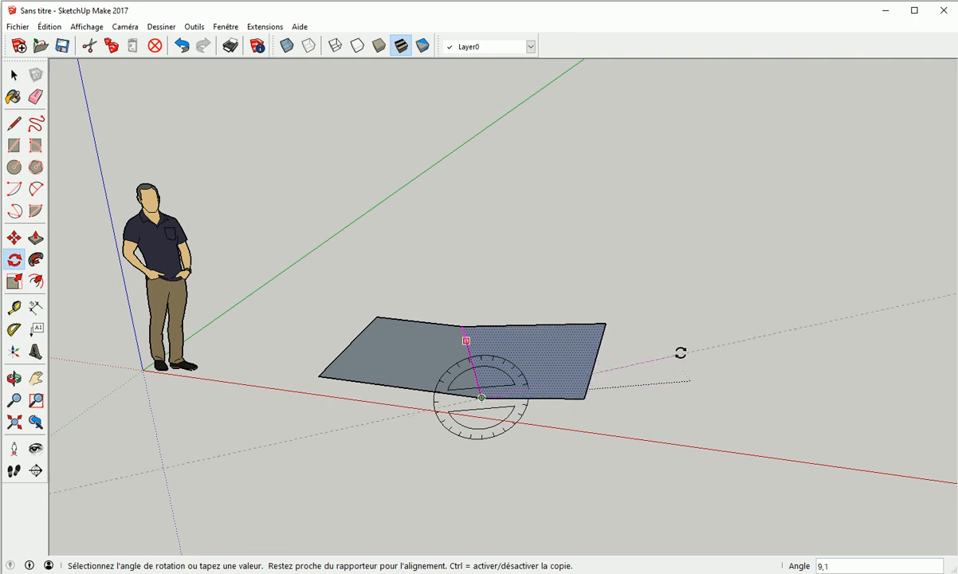
{"action": "left_click", "coordinate": [653, 311]}
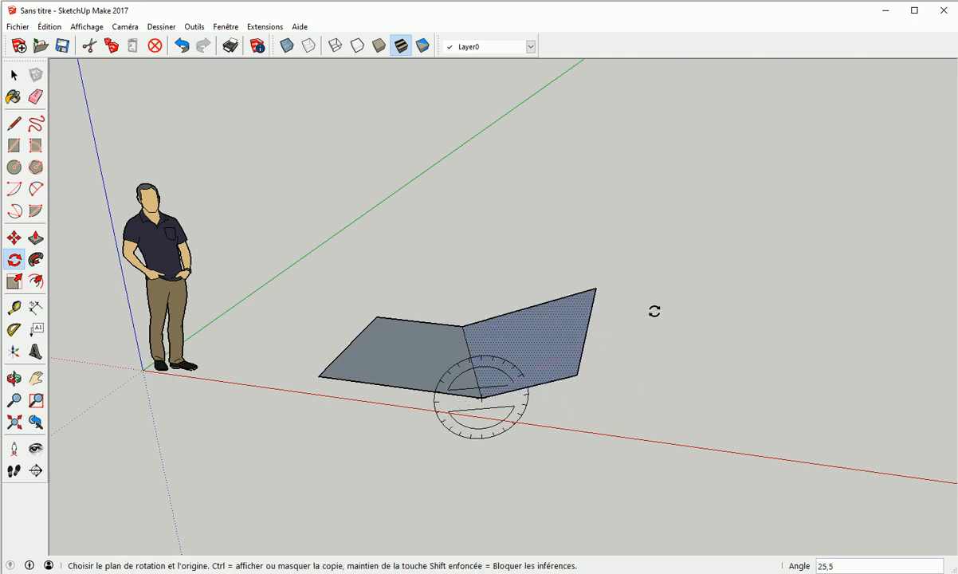
{"action": "type", "text": "60"}
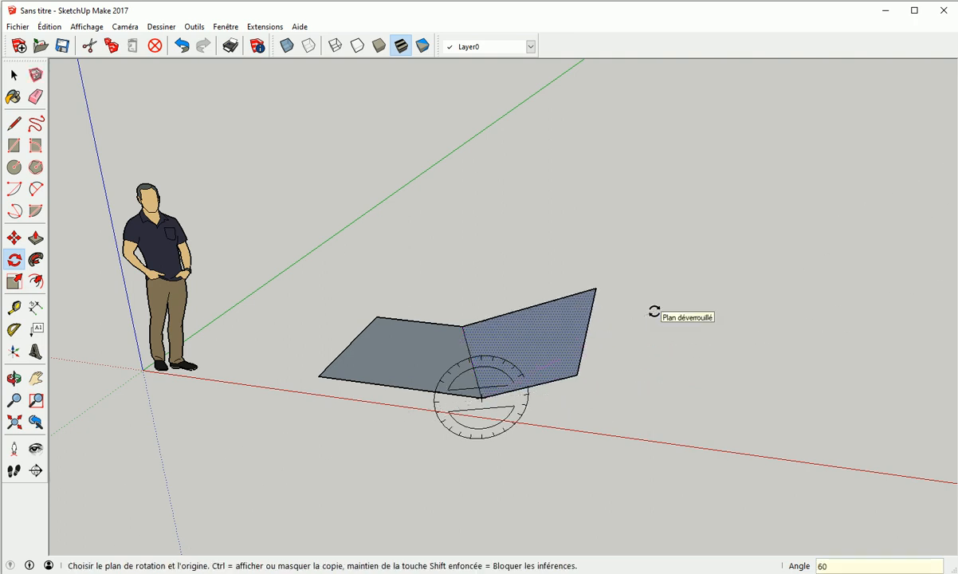
{"action": "key", "text": "Return"}
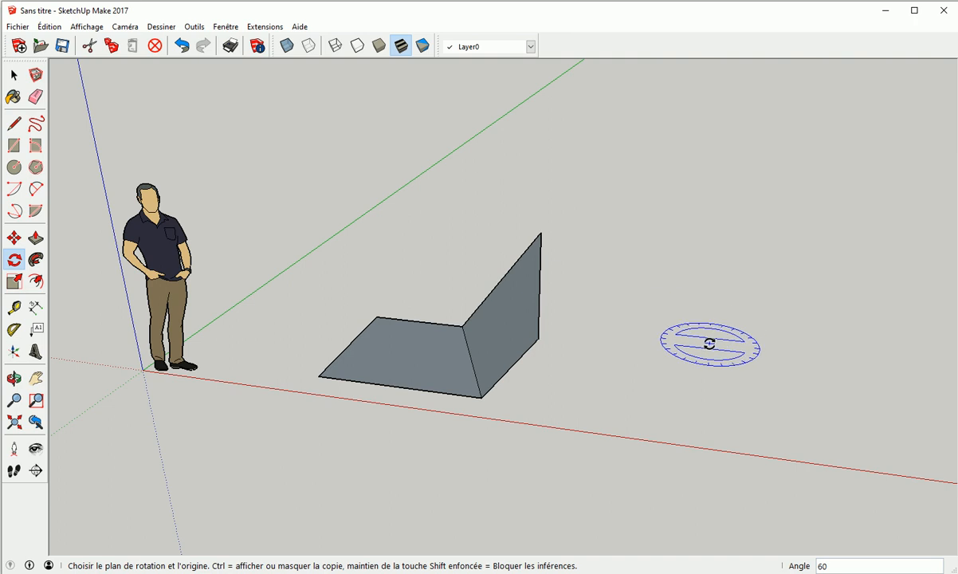
Step: Draw a separate rectangle of about 1293 mm by 936 mm on the ground beside the folded shape
{"action": "middle_click_drag", "start_coordinate": [712, 366], "coordinate": [528, 304]}
{"action": "key", "text": "r"}
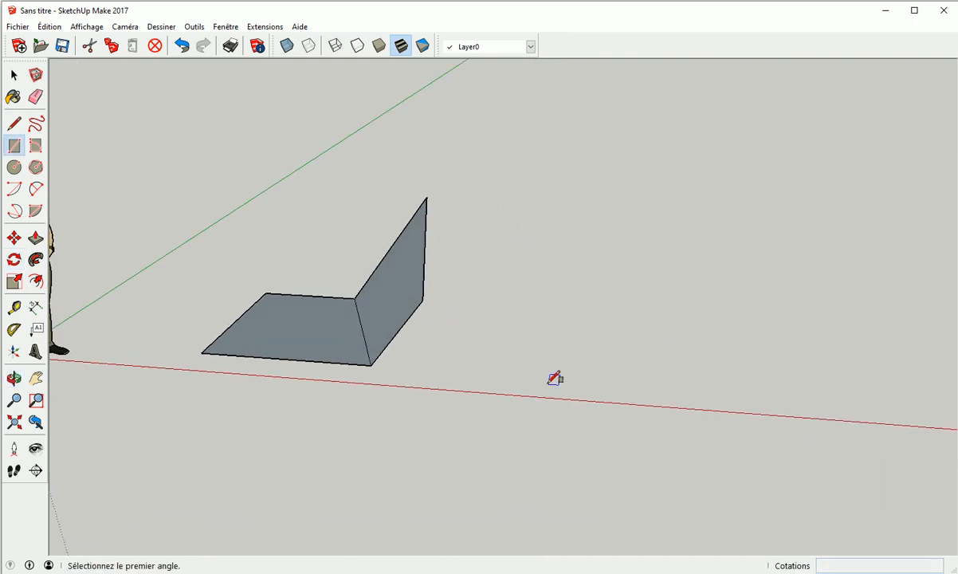
{"action": "left_click", "coordinate": [542, 366]}
{"action": "left_click", "coordinate": [689, 329]}
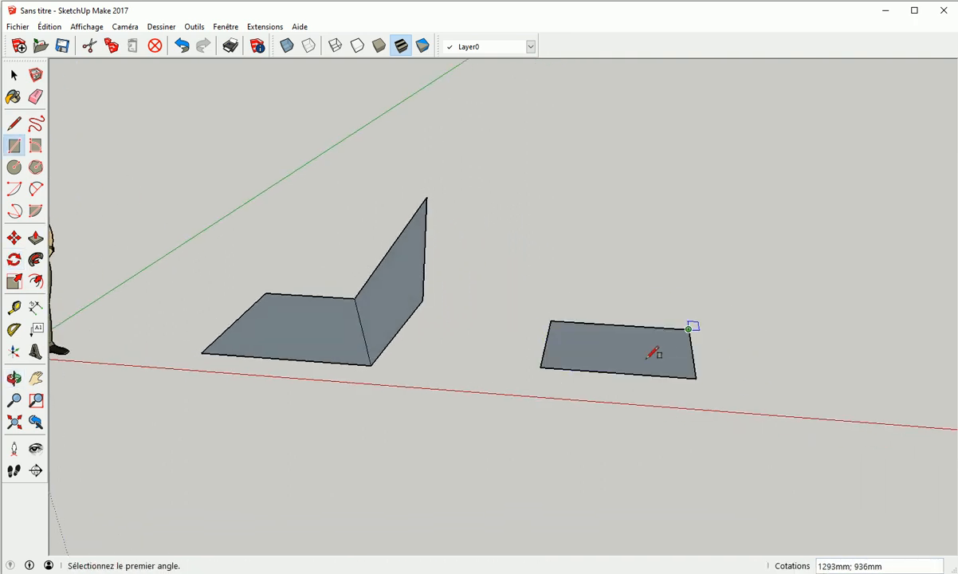
Step: Select the new rectangle's face and rotate it 45° in the horizontal plane about a point inside it, then clear the selection
{"action": "key", "text": "space"}
{"action": "left_click", "coordinate": [626, 356]}
{"action": "key", "text": "q"}
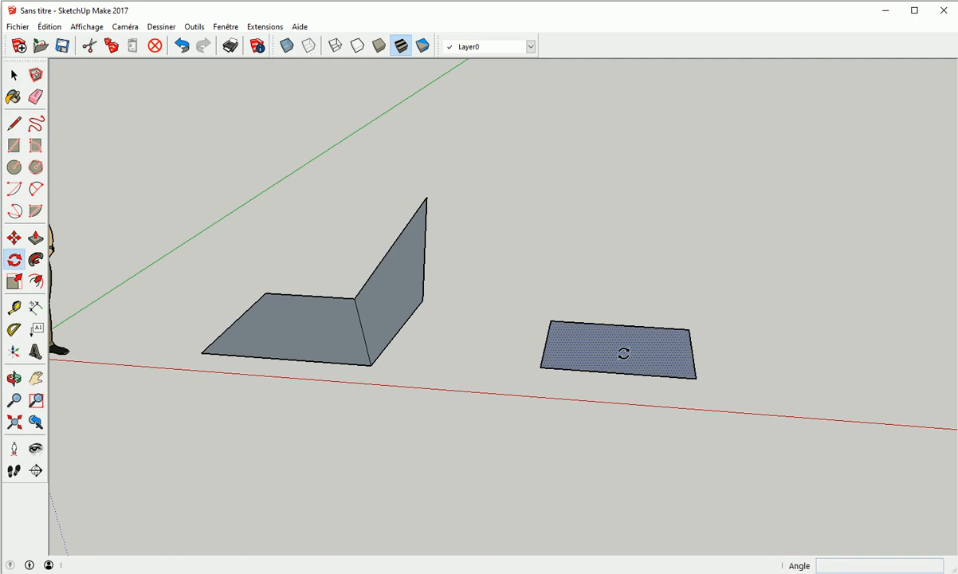
{"action": "left_click", "coordinate": [603, 349]}
{"action": "left_click", "coordinate": [635, 348]}
{"action": "left_click", "coordinate": [648, 331]}
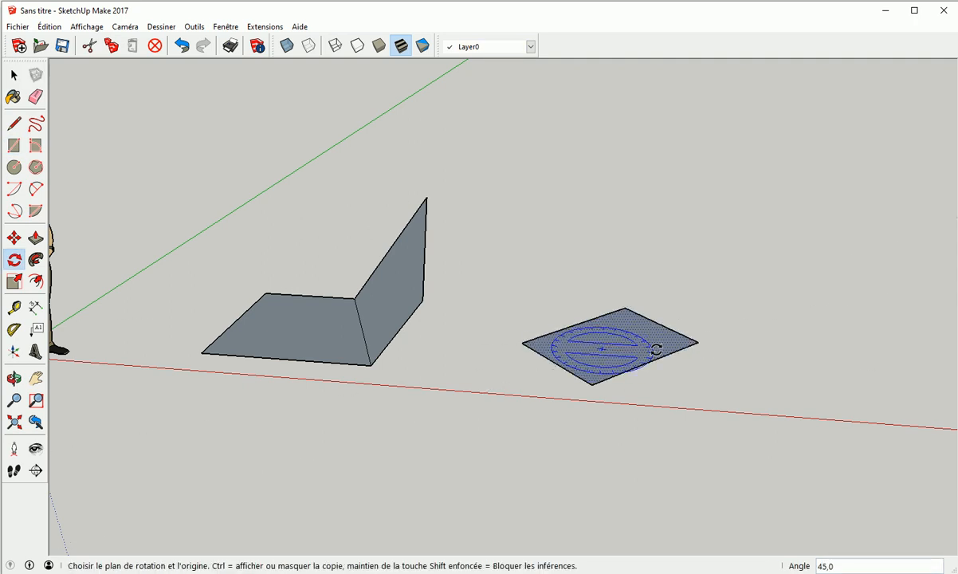
{"action": "key", "text": "space"}
{"action": "left_click", "coordinate": [686, 391]}
{"action": "middle_click_drag", "start_coordinate": [686, 391], "coordinate": [536, 404]}
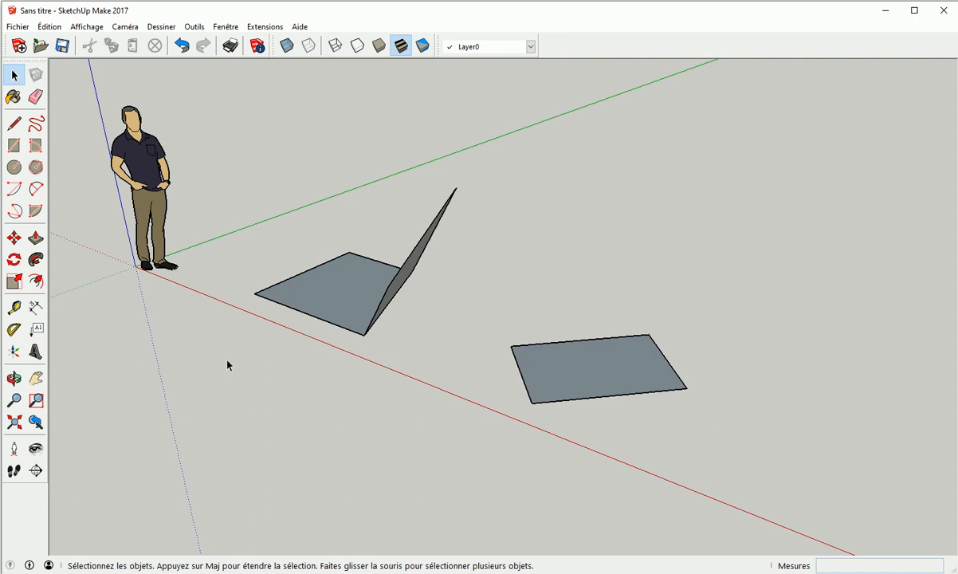
{"action": "left_click", "coordinate": [17, 260]}
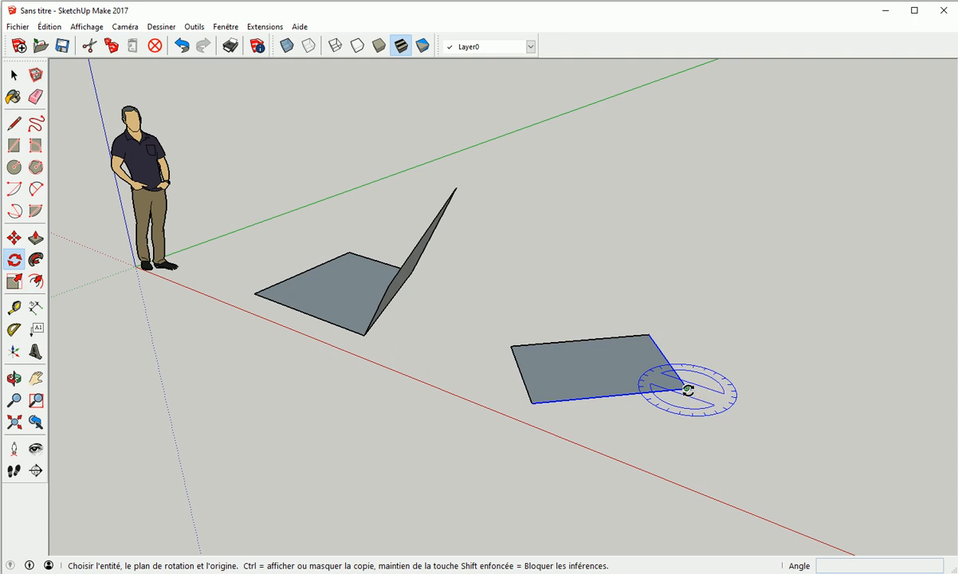
{"action": "left_click", "coordinate": [687, 390]}
{"action": "left_click", "coordinate": [669, 360]}
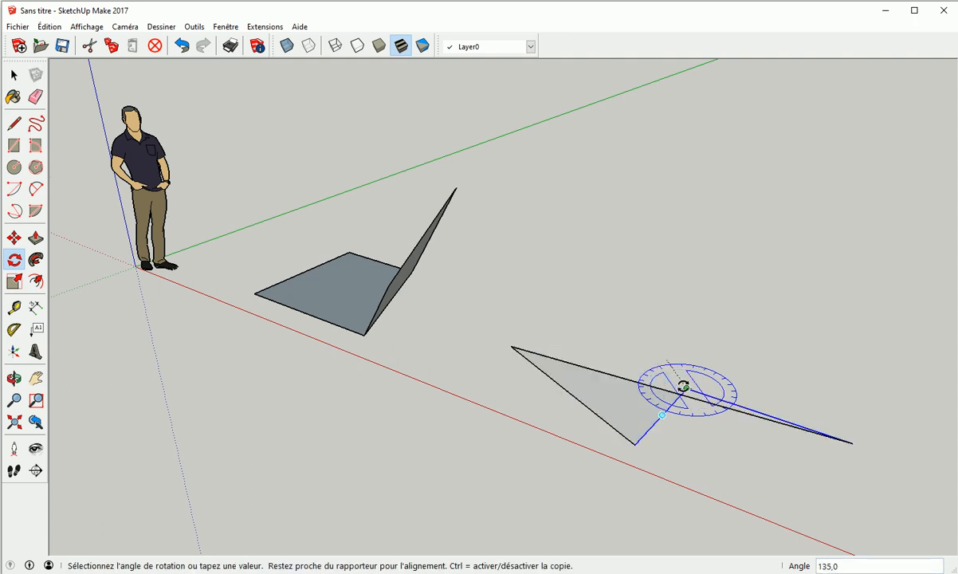
{"action": "left_click", "coordinate": [675, 387]}
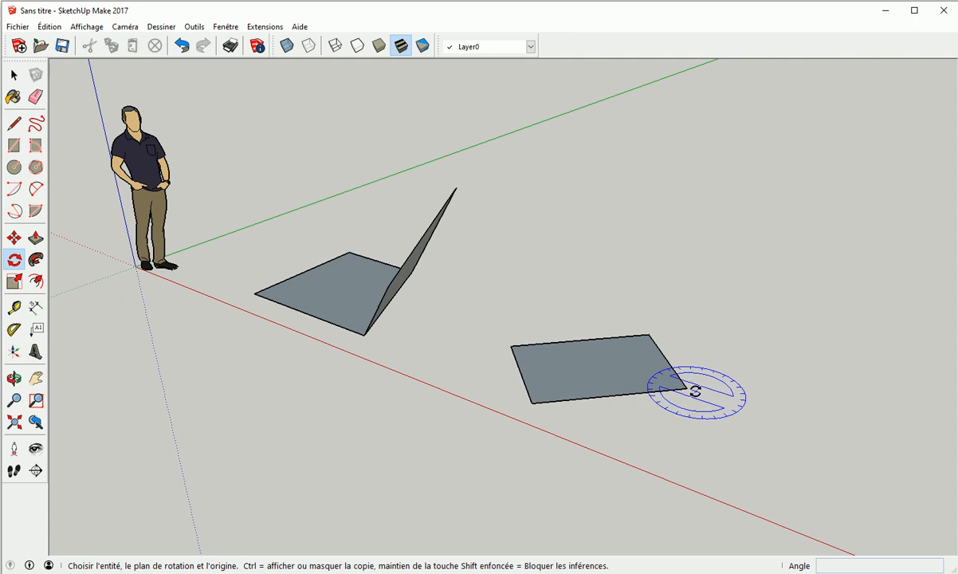
Step: Try to rotate the unselected rectangle's long edge 15° around its short edge, and undo the rotation
{"action": "left_click", "coordinate": [687, 388]}
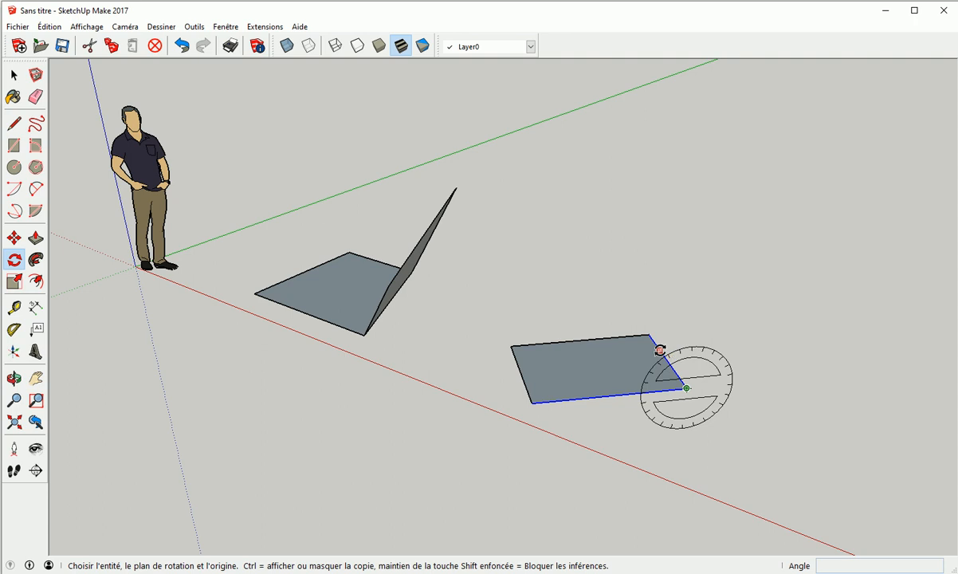
{"action": "left_click_drag", "start_coordinate": [660, 351], "coordinate": [660, 349]}
{"action": "left_click", "coordinate": [595, 381]}
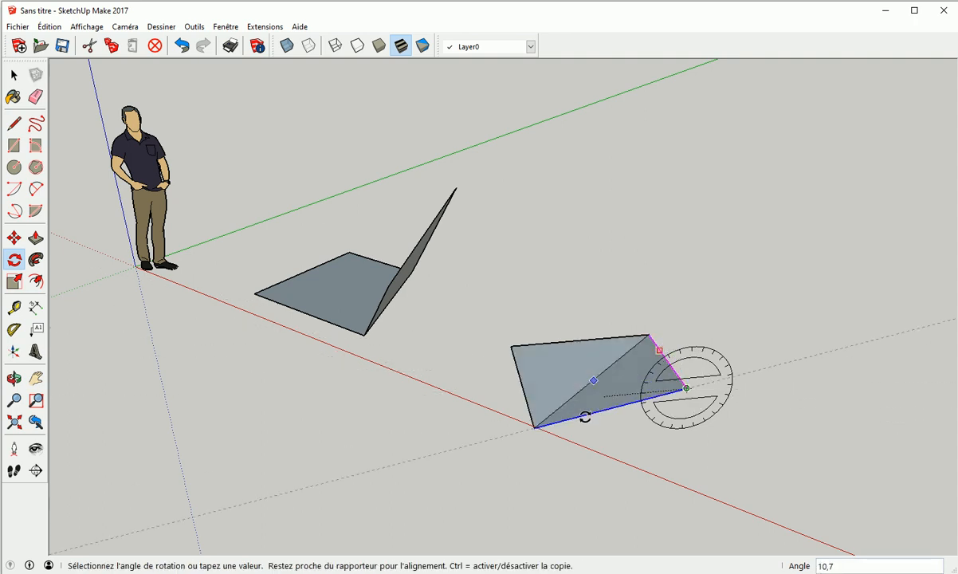
{"action": "left_click", "coordinate": [585, 421]}
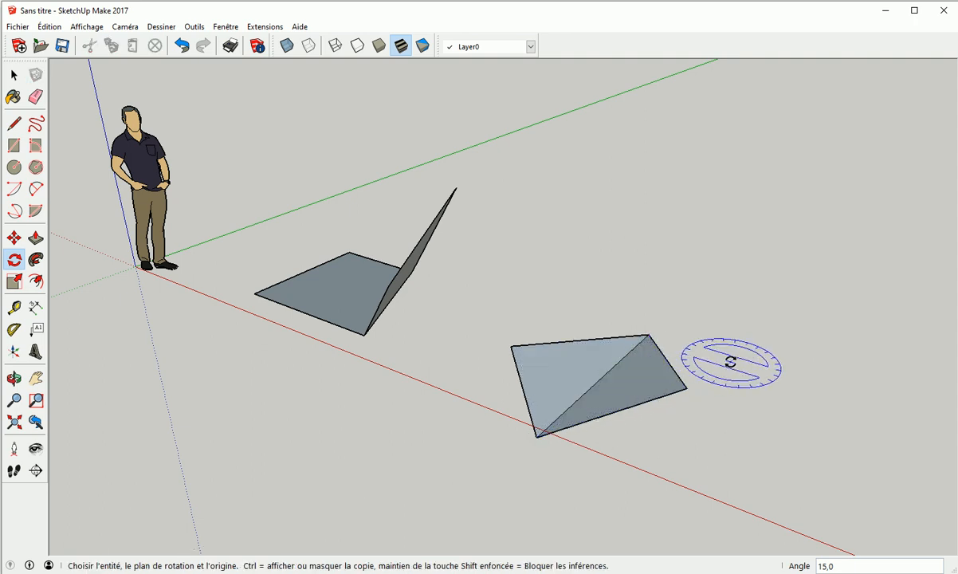
{"action": "key", "text": "ctrl+z"}
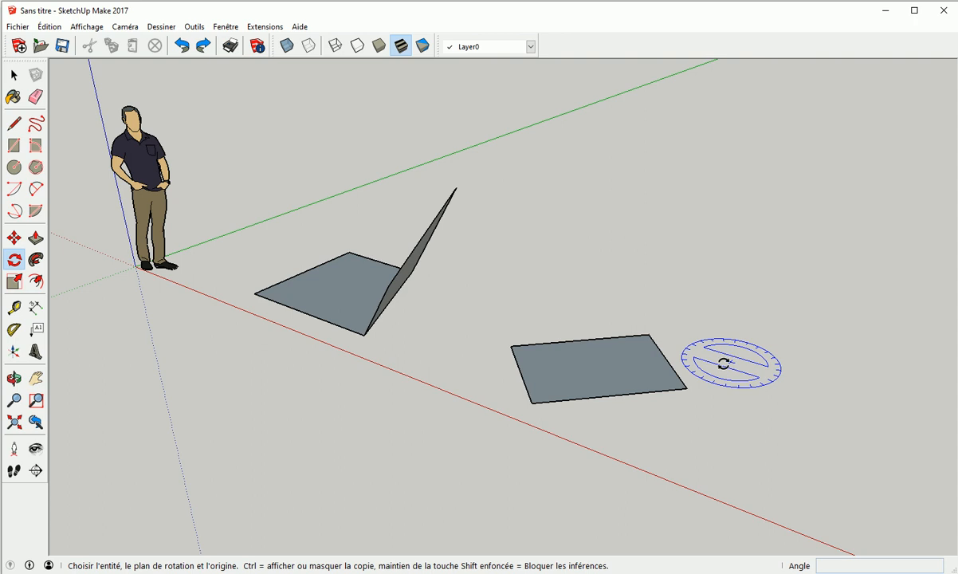
Step: Select the whole rectangle face and tilt it upward about 28° around its short edge with Rotate
{"action": "key", "text": "space"}
{"action": "left_click", "coordinate": [597, 372]}
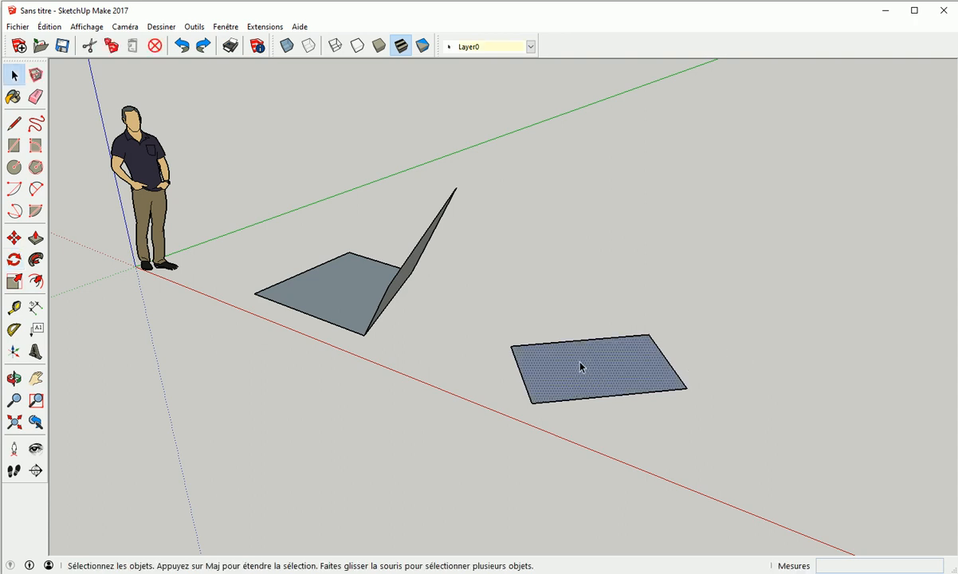
{"action": "left_click", "coordinate": [15, 259]}
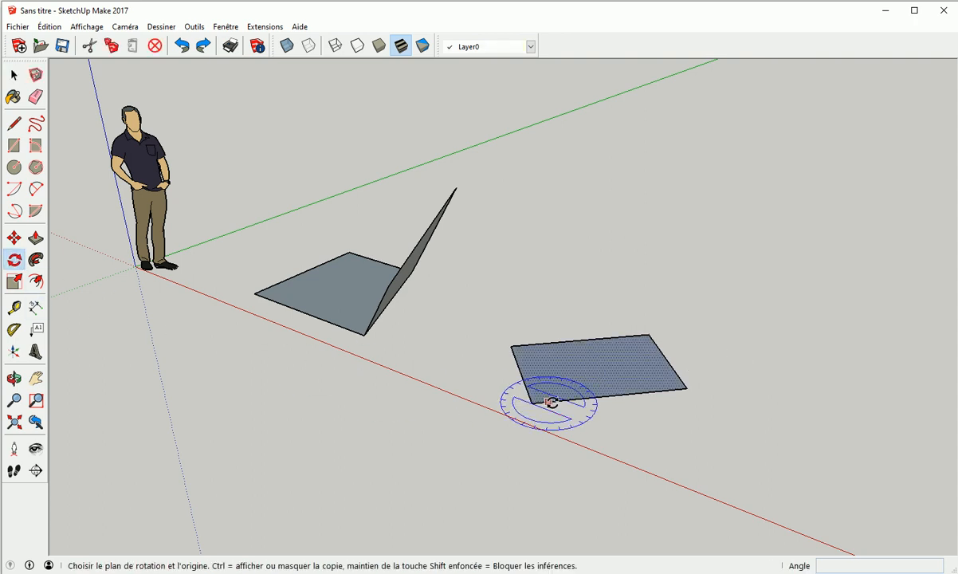
{"action": "left_click", "coordinate": [686, 388]}
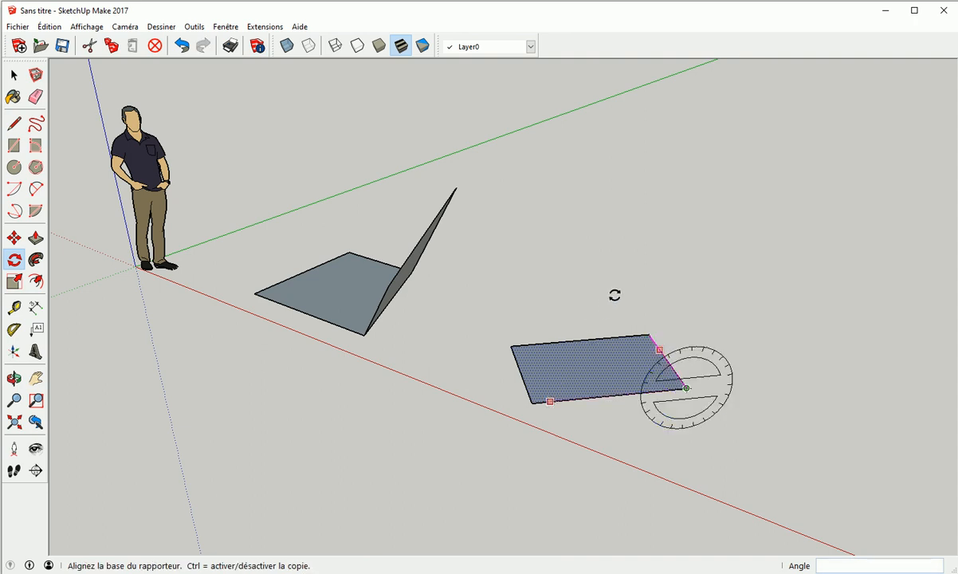
{"action": "left_click", "coordinate": [550, 401]}
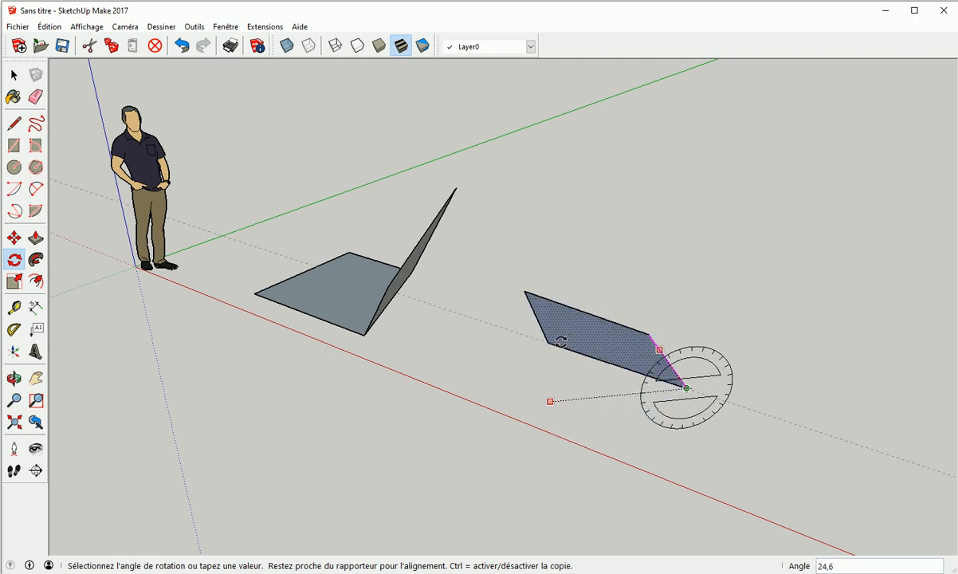
{"action": "left_click", "coordinate": [532, 309]}
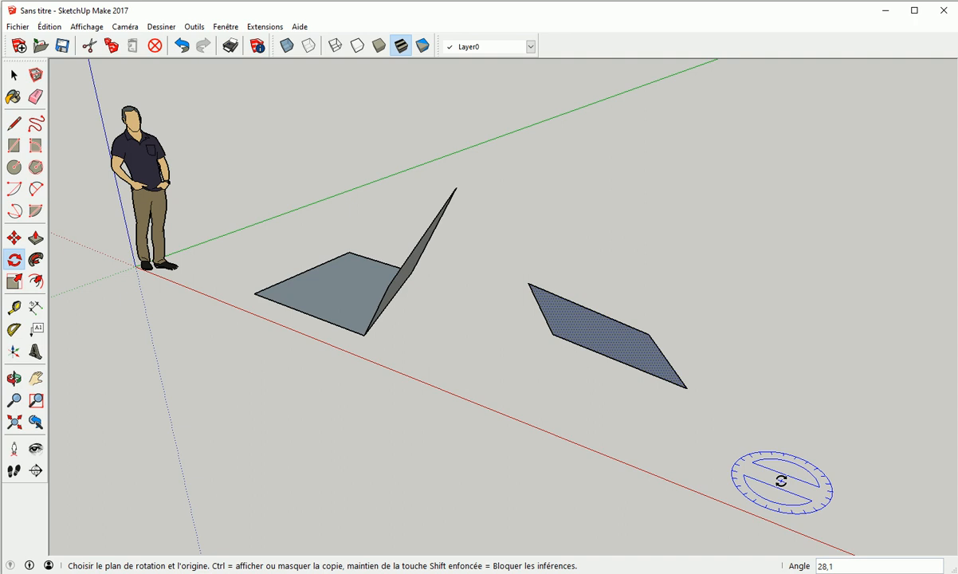
{"action": "key", "text": "space"}
Step: Create a guide line with Tape Measure across the standing figure's chest, through two points on its arms about 547 mm apart
{"action": "middle_click_drag", "start_coordinate": [254, 248], "coordinate": [476, 278]}
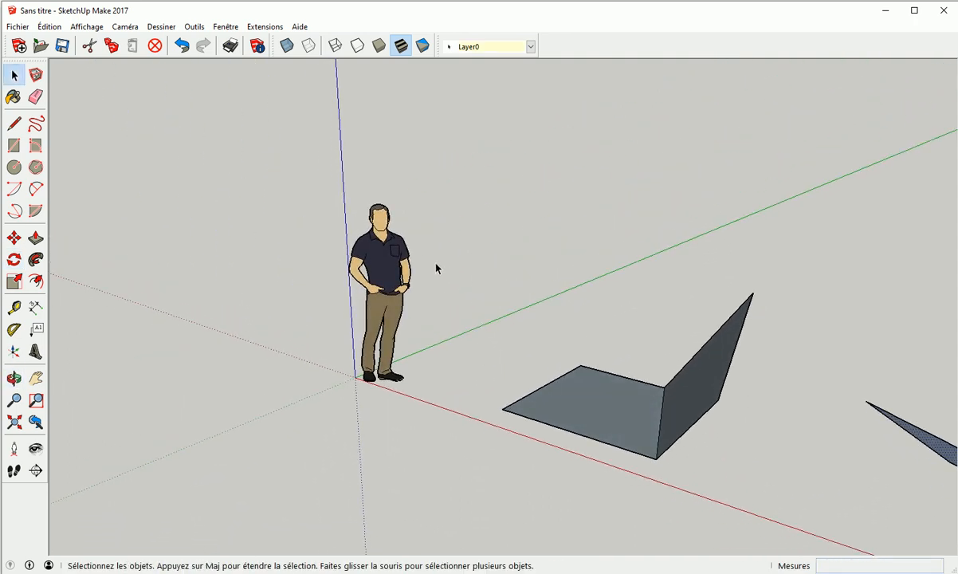
{"action": "middle_click_drag", "start_coordinate": [704, 278], "coordinate": [627, 421]}
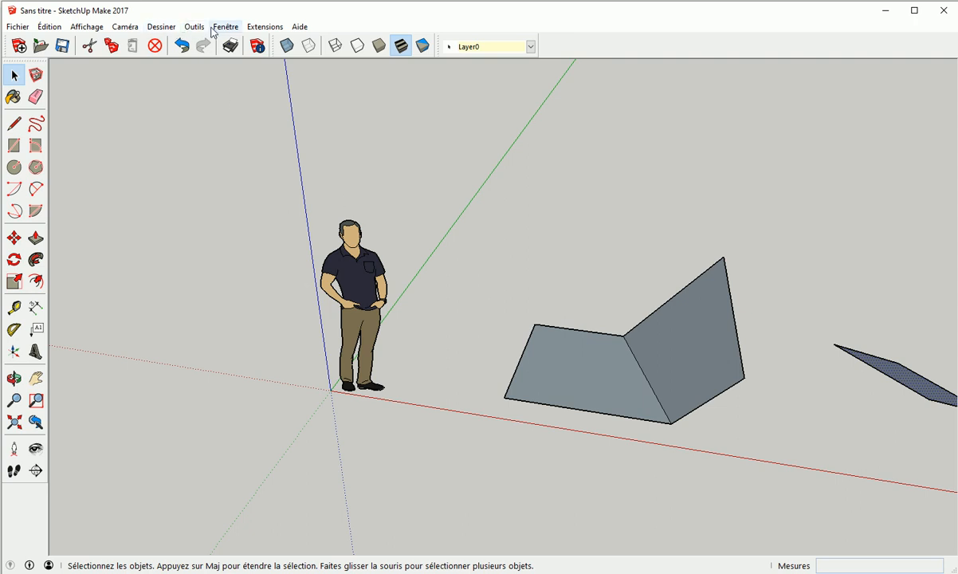
{"action": "middle_click_drag", "start_coordinate": [492, 266], "coordinate": [402, 316]}
{"action": "scroll", "coordinate": [402, 317], "scroll_direction": "up", "scroll_amount": 2}
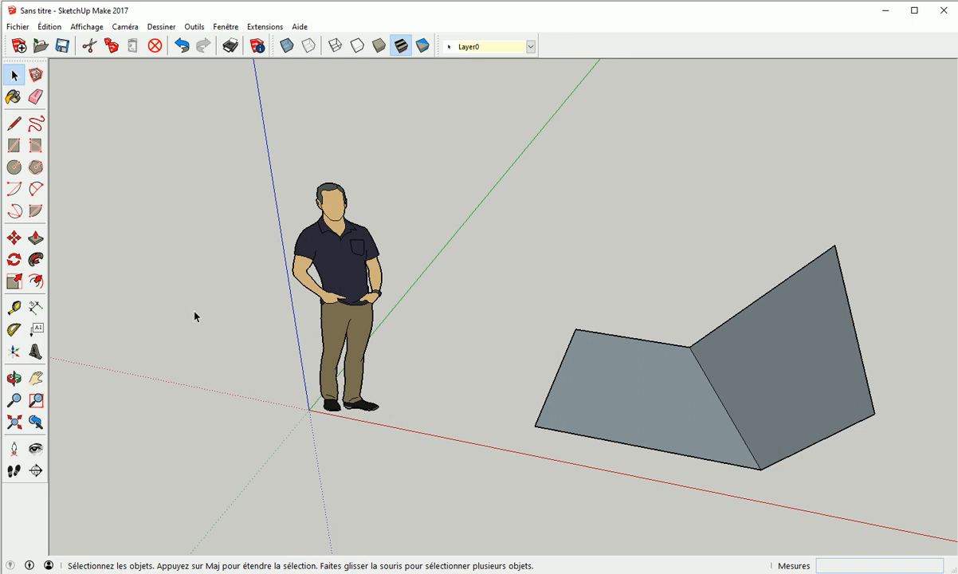
{"action": "left_click", "coordinate": [14, 307]}
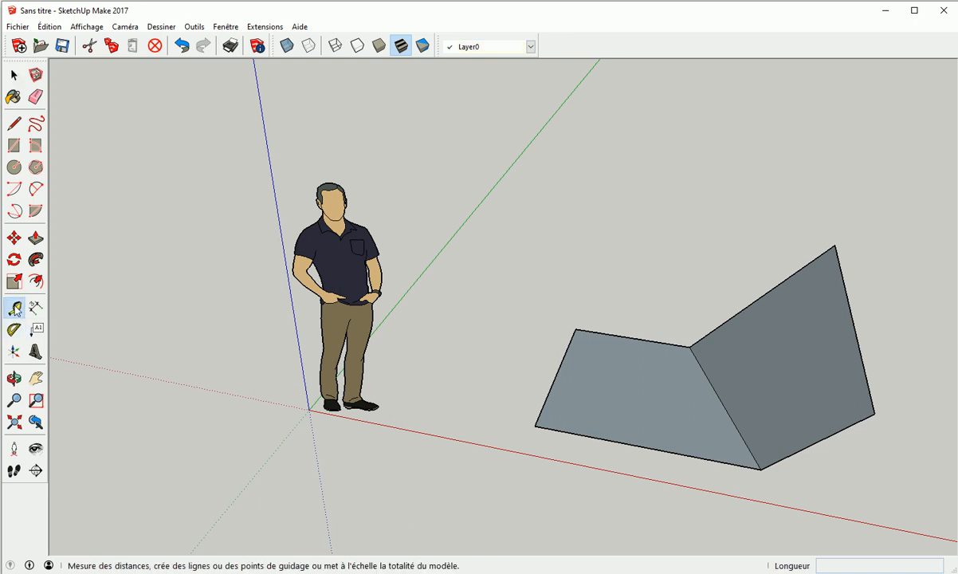
{"action": "scroll", "coordinate": [245, 272], "scroll_direction": "up", "scroll_amount": 3}
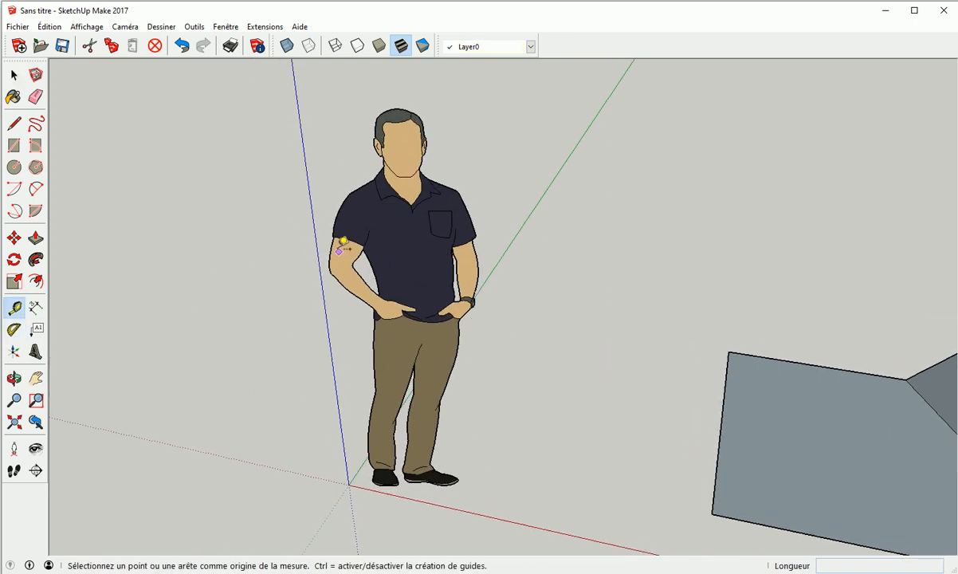
{"action": "left_click", "coordinate": [332, 245]}
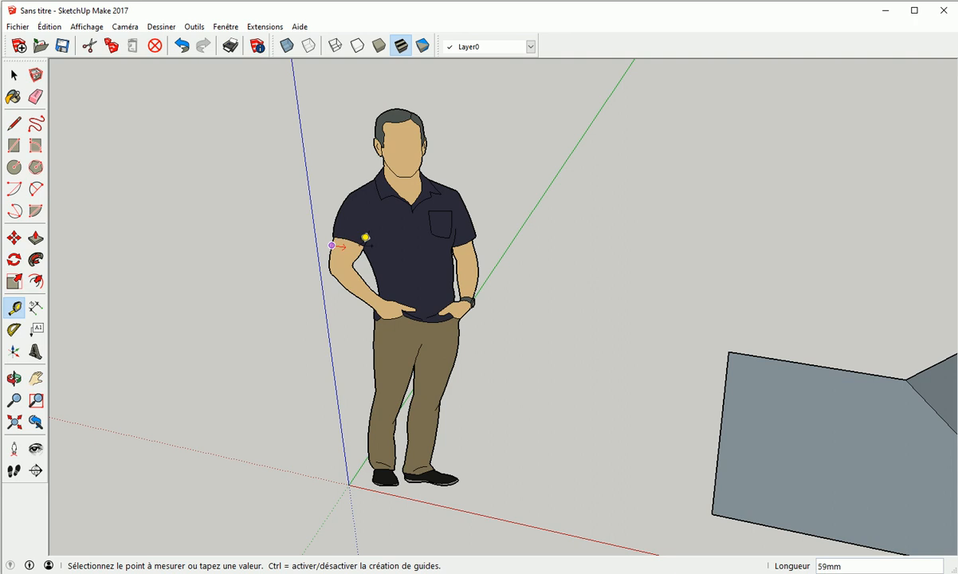
{"action": "left_click", "coordinate": [478, 229]}
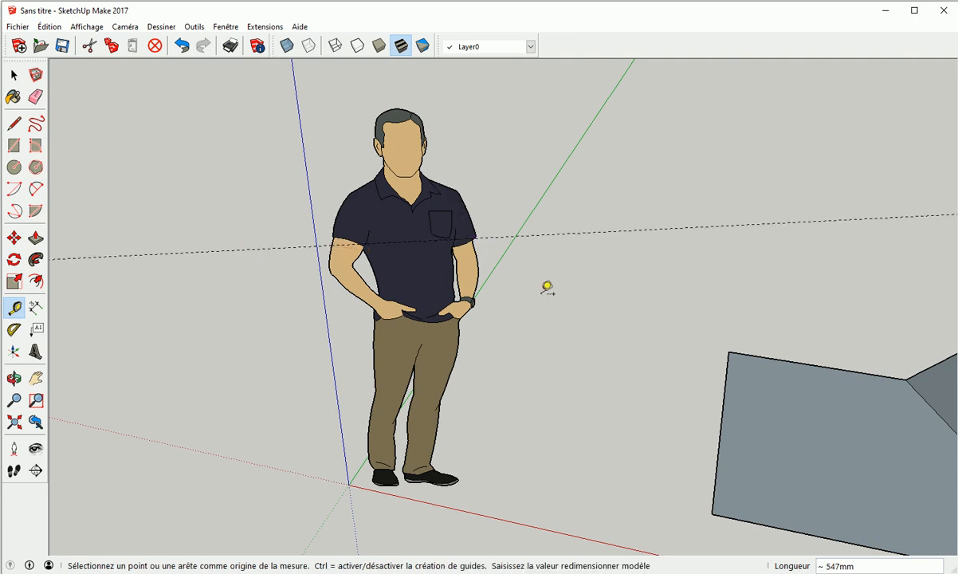
Step: Try to rotate the standing figure around the guide line across its chest, and undo the rotation
{"action": "middle_click_drag", "start_coordinate": [552, 293], "coordinate": [432, 240]}
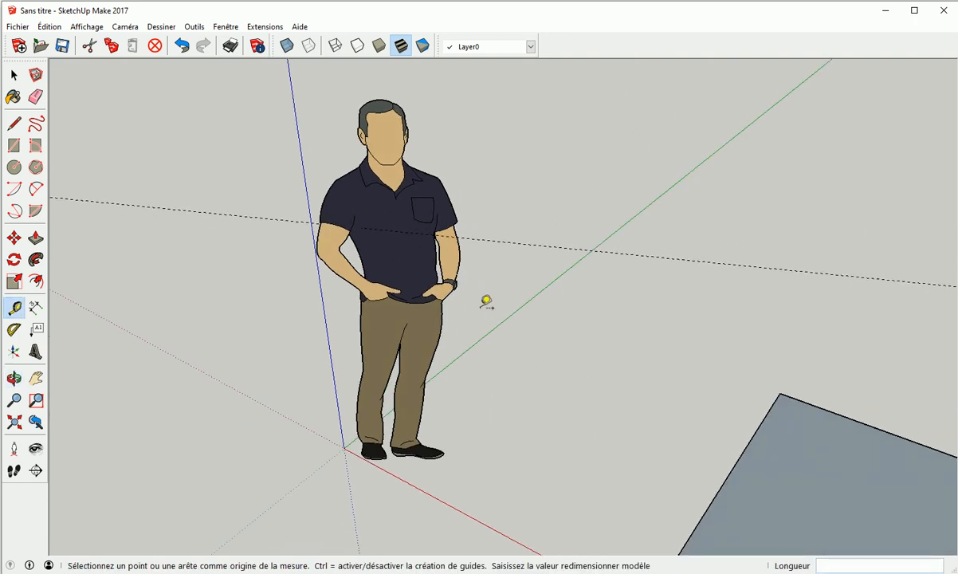
{"action": "key", "text": "space"}
{"action": "left_click", "coordinate": [413, 271]}
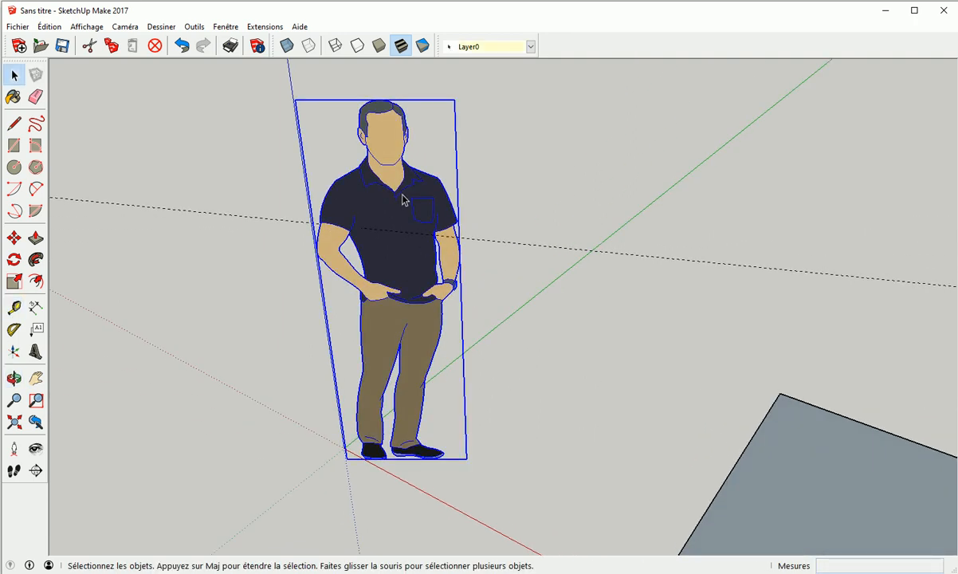
{"action": "left_click", "coordinate": [15, 260]}
{"action": "left_click_drag", "start_coordinate": [499, 241], "coordinate": [561, 246]}
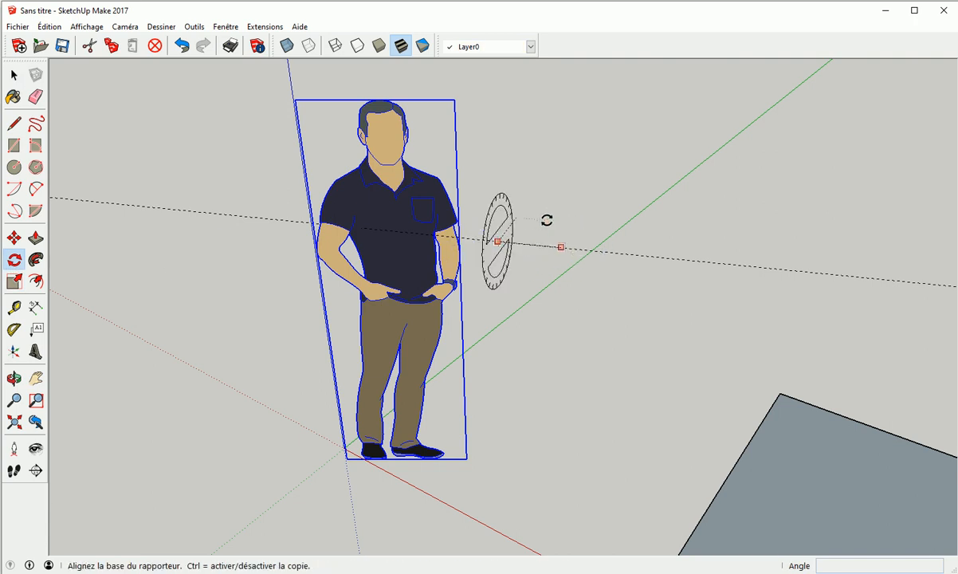
{"action": "left_click", "coordinate": [546, 217]}
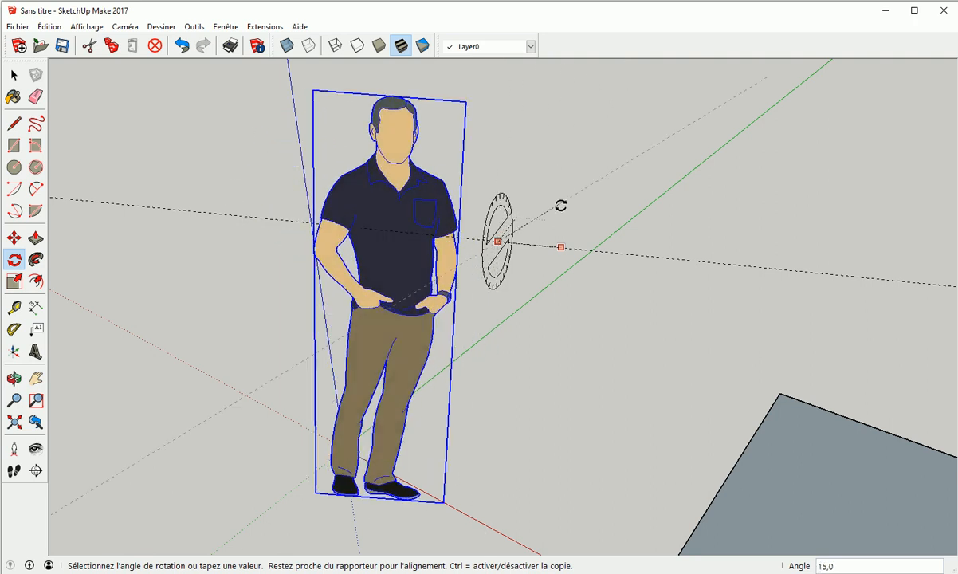
{"action": "left_click", "coordinate": [554, 273]}
{"action": "middle_click_drag", "start_coordinate": [521, 358], "coordinate": [702, 387]}
{"action": "middle_click_drag", "start_coordinate": [642, 421], "coordinate": [554, 390]}
{"action": "key", "text": "shift"}
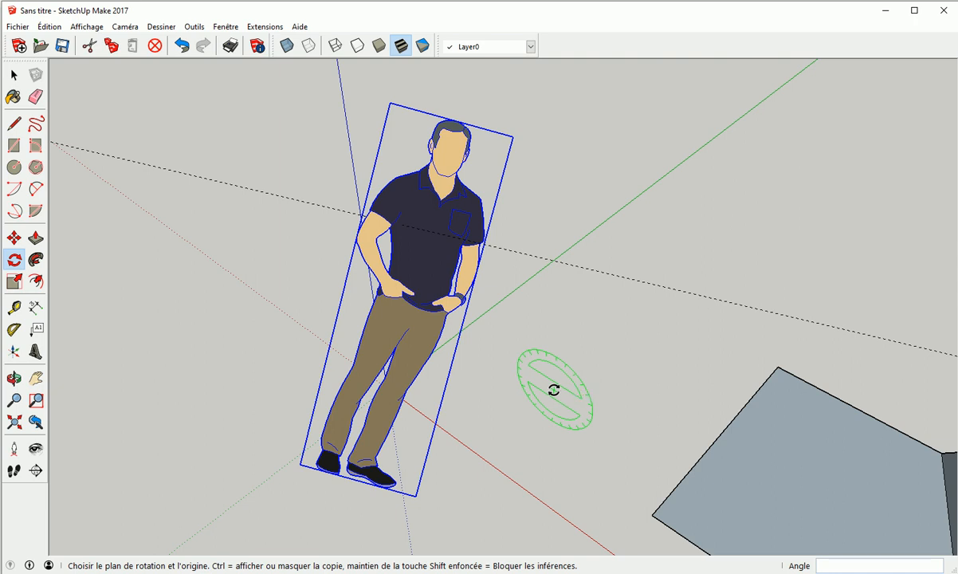
{"action": "key", "text": "ctrl+z"}
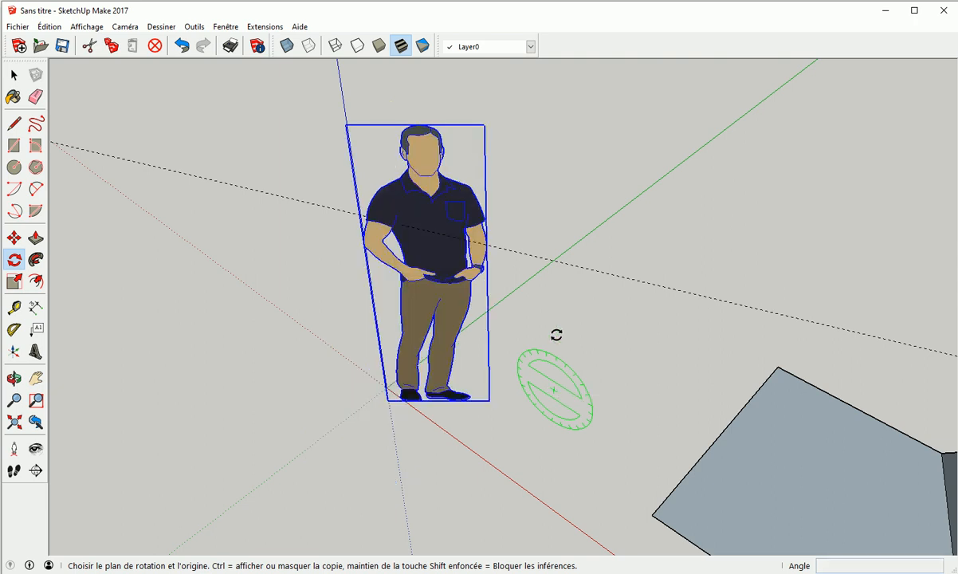
Step: Show the default tray and bring up the list of components used in the model
{"action": "left_click", "coordinate": [226, 26]}
{"action": "mouse_move", "coordinate": [259, 41]}
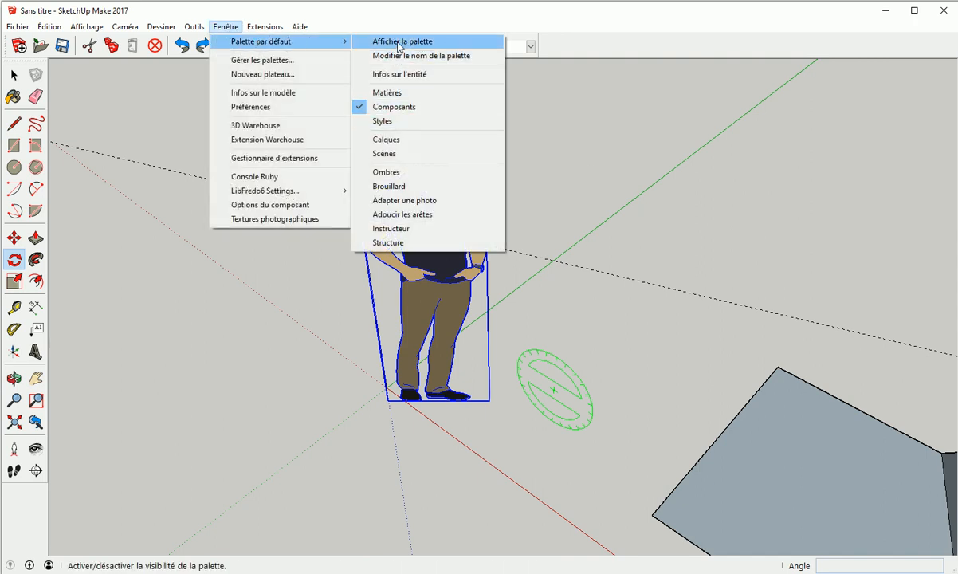
{"action": "left_click", "coordinate": [399, 44]}
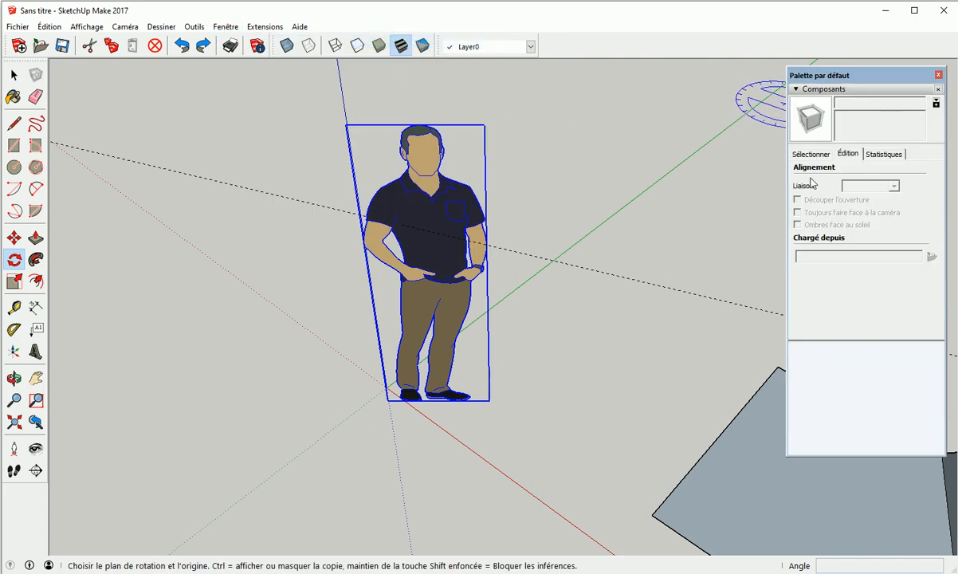
{"action": "key", "text": "space"}
{"action": "left_click", "coordinate": [809, 156]}
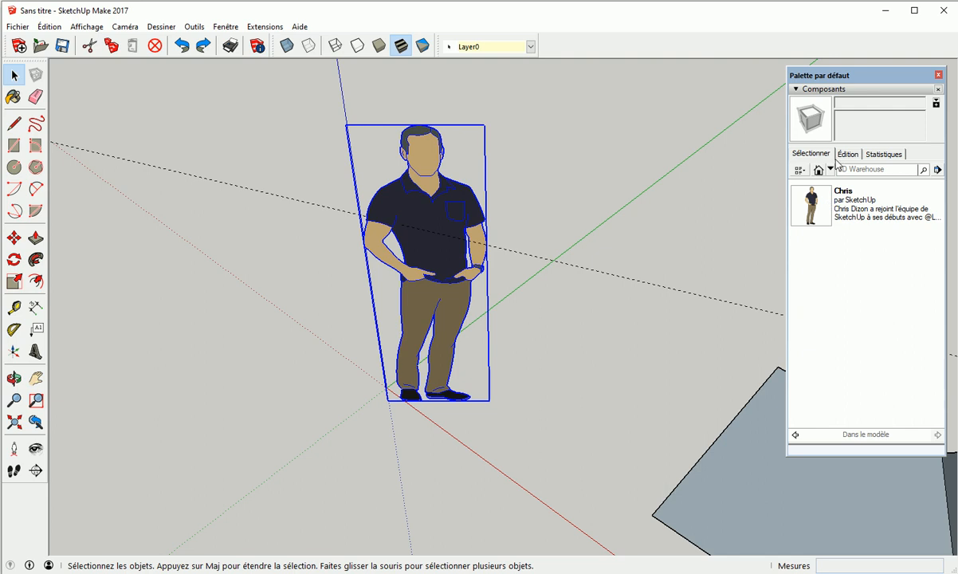
{"action": "left_click", "coordinate": [847, 156]}
{"action": "left_click", "coordinate": [820, 157]}
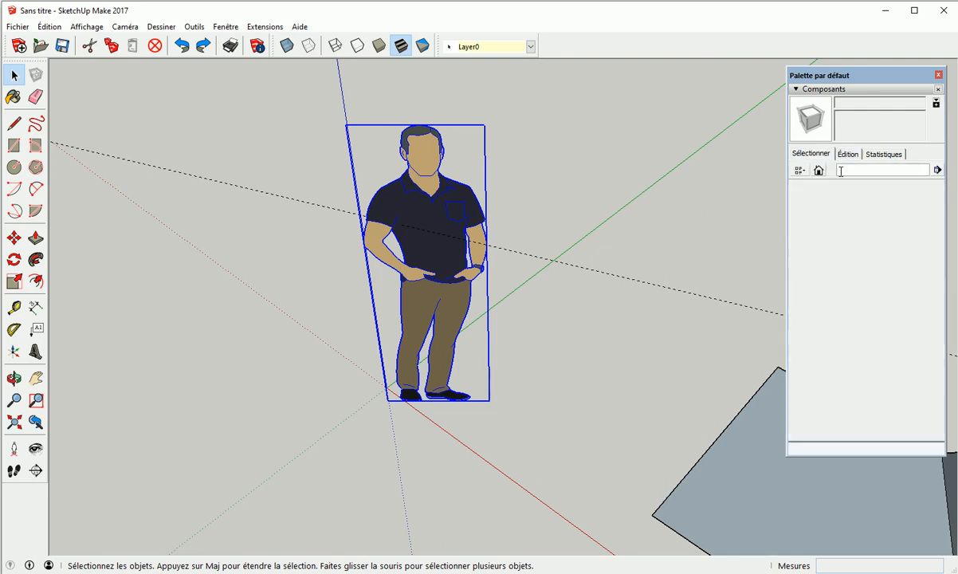
Step: Choose the standing figure's component and turn off its option to always face the camera
{"action": "left_click", "coordinate": [845, 203]}
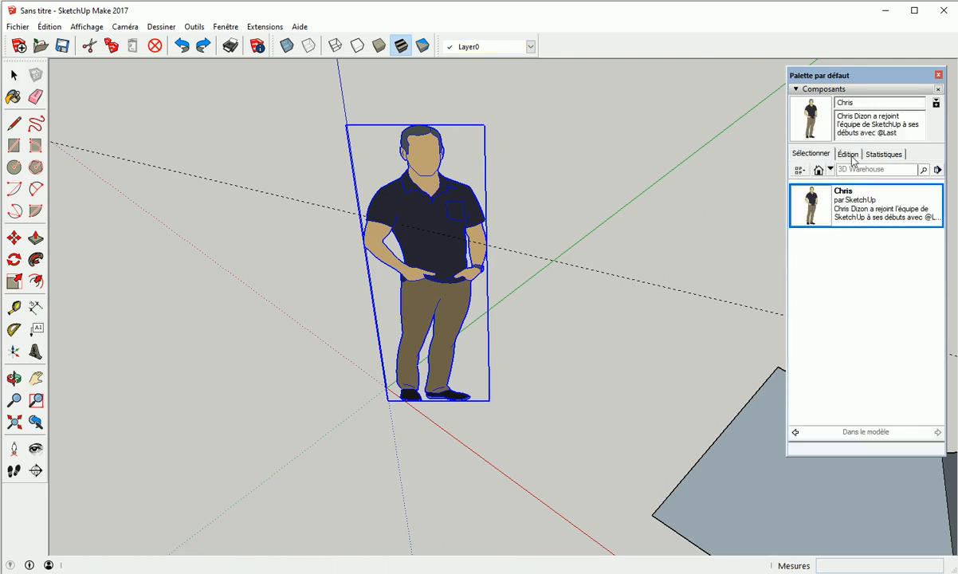
{"action": "key", "text": "Escape"}
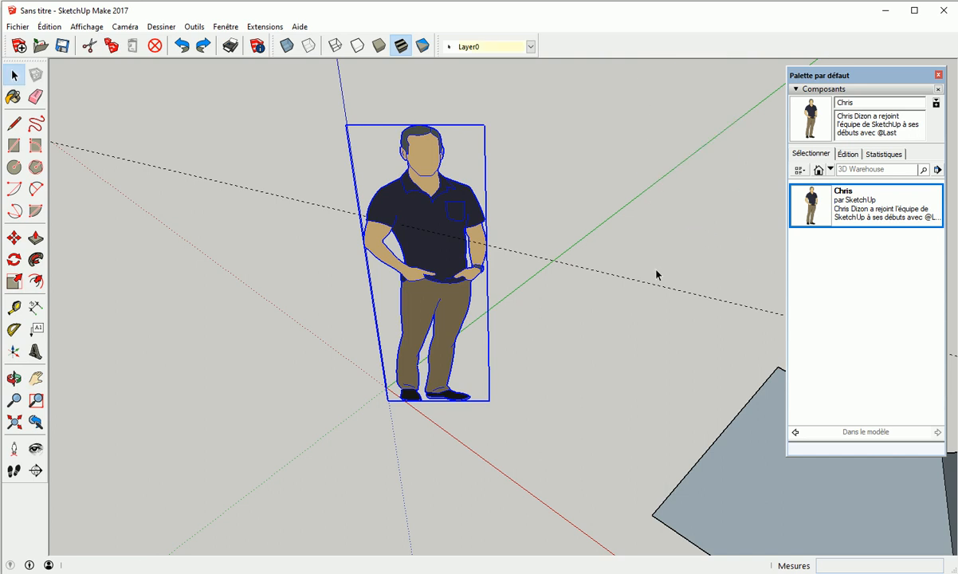
{"action": "left_click", "coordinate": [848, 154]}
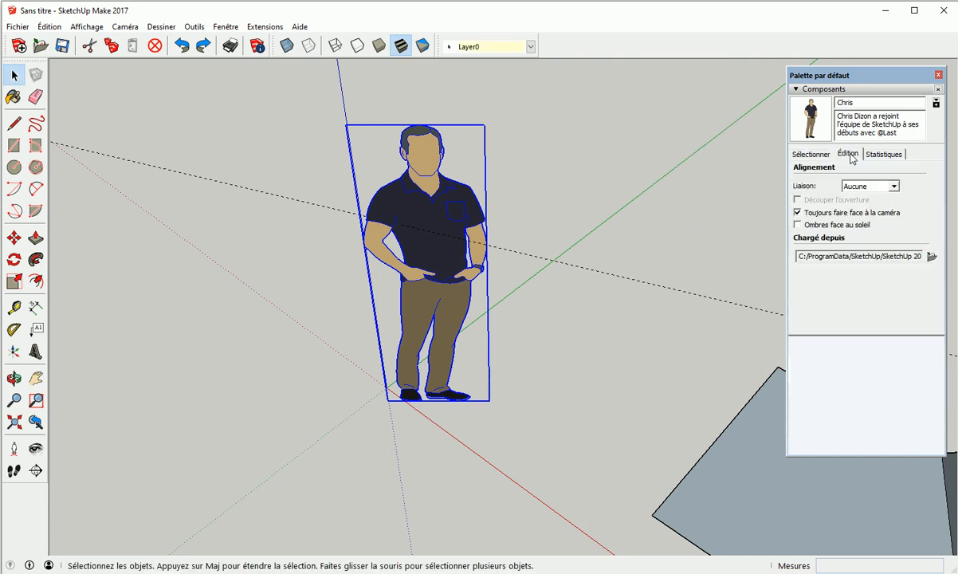
{"action": "left_click", "coordinate": [797, 213]}
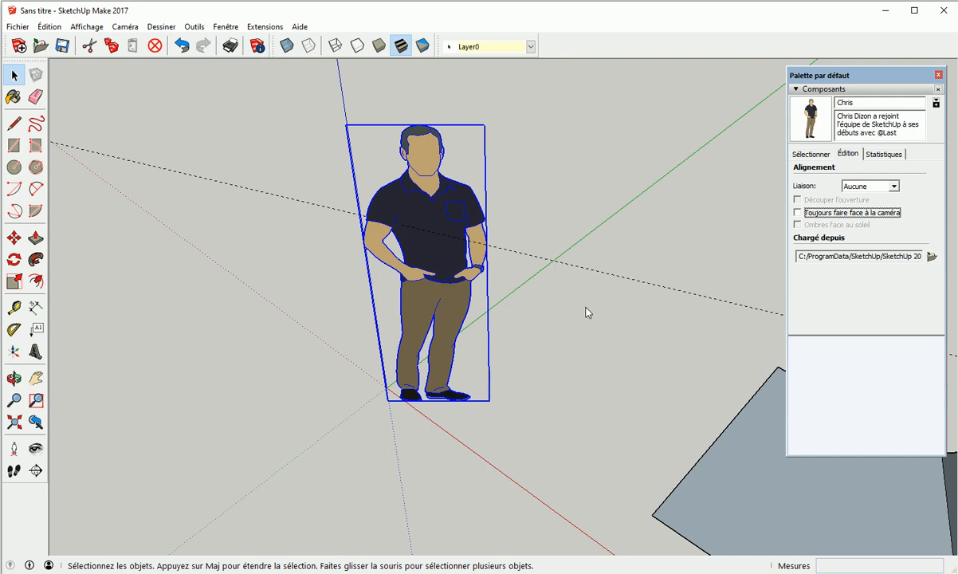
Step: Select and delete the guide line beside the standing figure
{"action": "key", "text": "o"}
{"action": "left_click_drag", "start_coordinate": [601, 304], "coordinate": [348, 264]}
{"action": "key", "text": "space"}
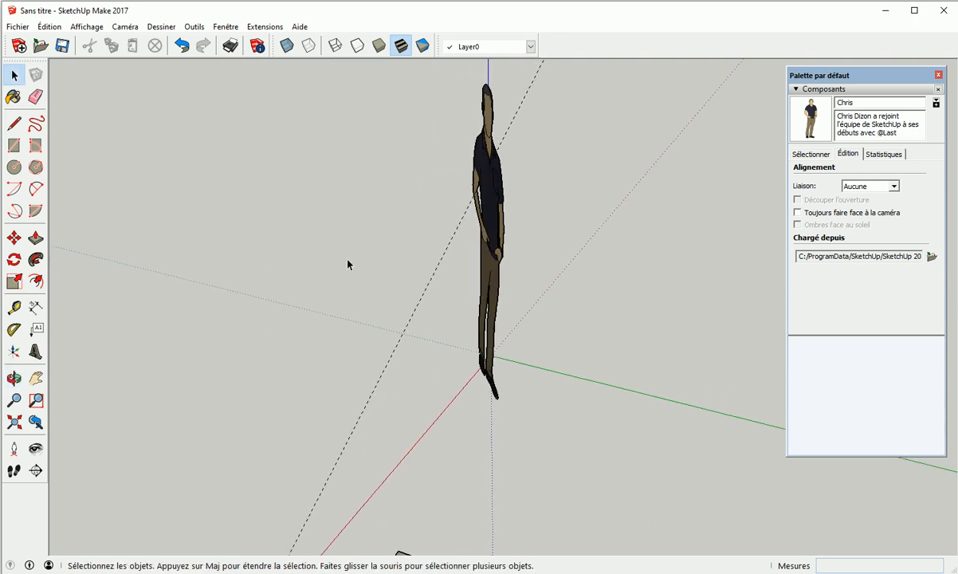
{"action": "left_click", "coordinate": [432, 273]}
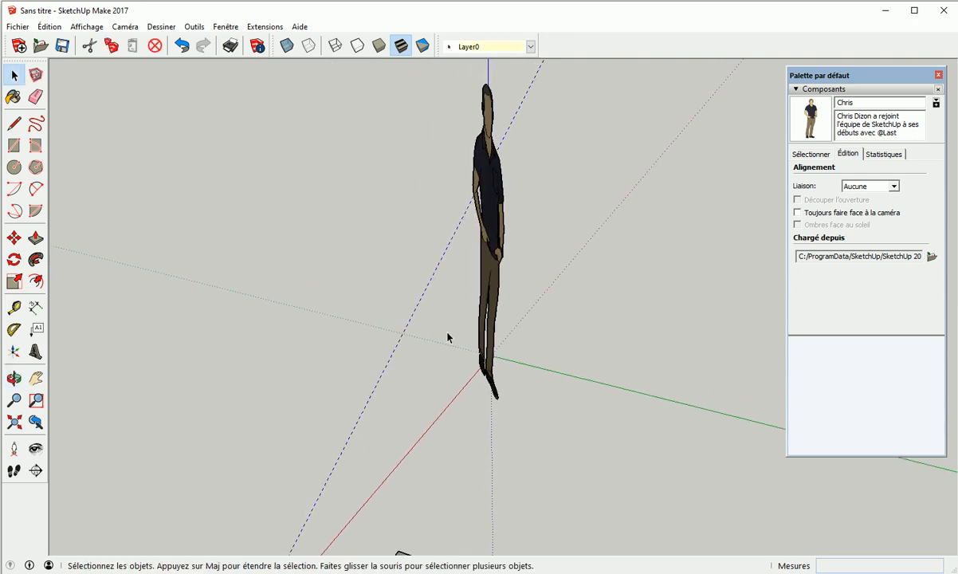
{"action": "left_click", "coordinate": [340, 310]}
Step: Create a new guide line with Tape Measure across the figure's chest, through arm points about 557 mm apart
{"action": "middle_click_drag", "start_coordinate": [476, 307], "coordinate": [639, 281]}
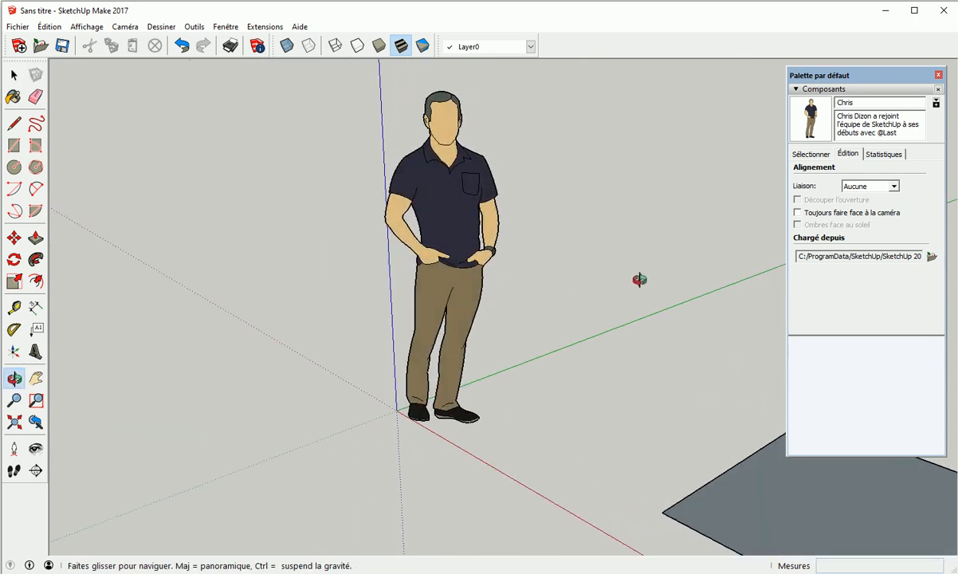
{"action": "left_click", "coordinate": [15, 308]}
{"action": "left_click", "coordinate": [386, 207]}
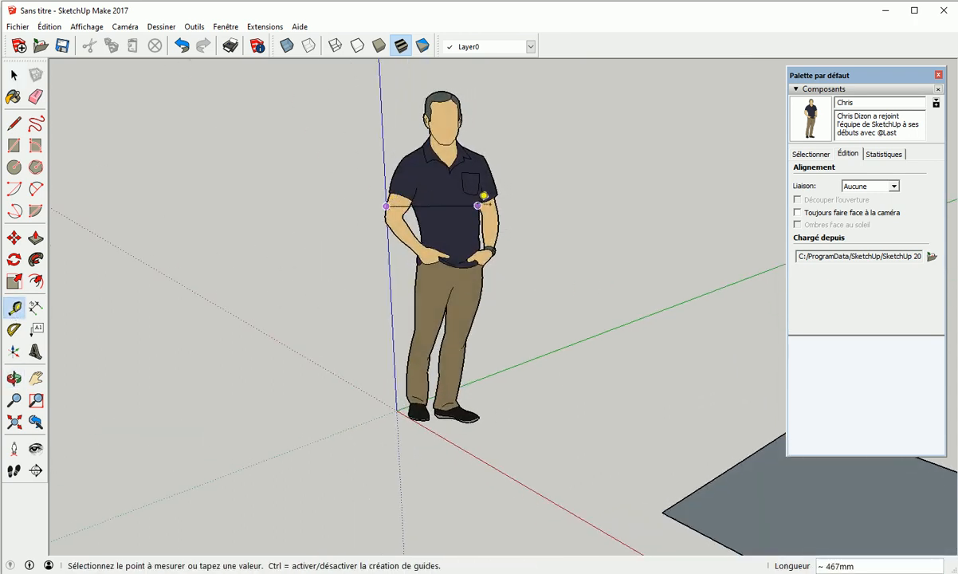
{"action": "left_click", "coordinate": [502, 195]}
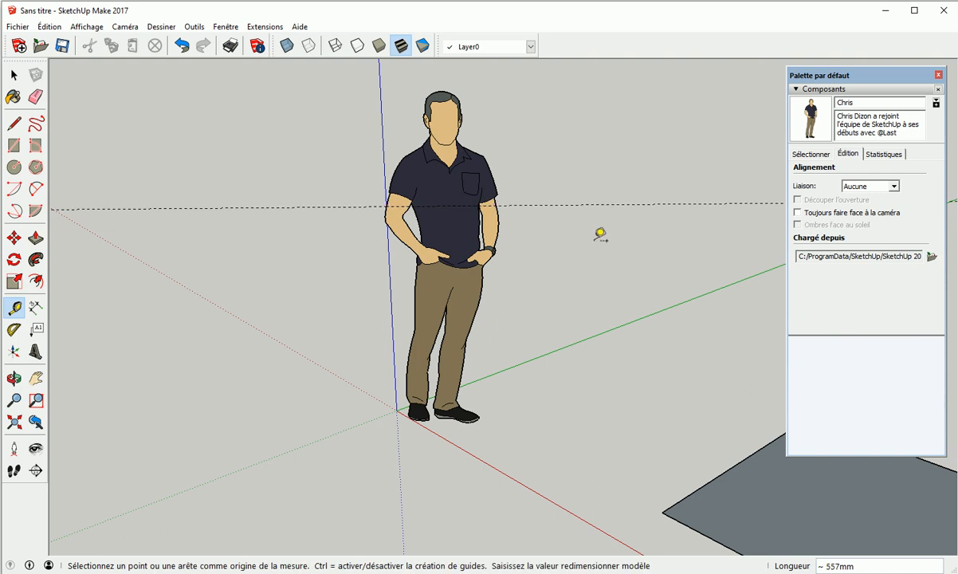
Step: Select the standing figure and tilt it around the new guide line with Rotate, using the guide as rotation axis
{"action": "middle_click_drag", "start_coordinate": [599, 234], "coordinate": [361, 306]}
{"action": "middle_click_drag", "start_coordinate": [541, 287], "coordinate": [611, 270]}
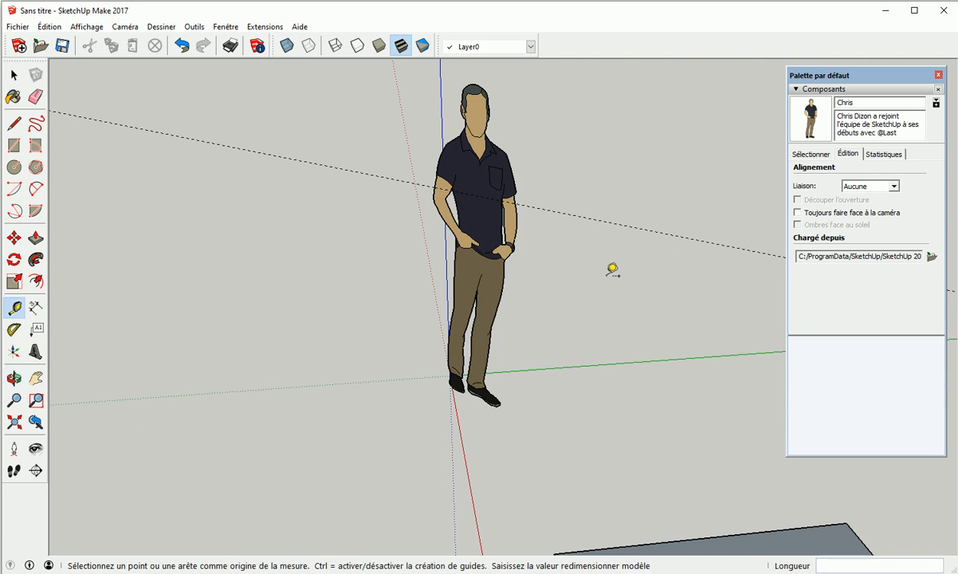
{"action": "key", "text": "space"}
{"action": "left_click", "coordinate": [498, 232]}
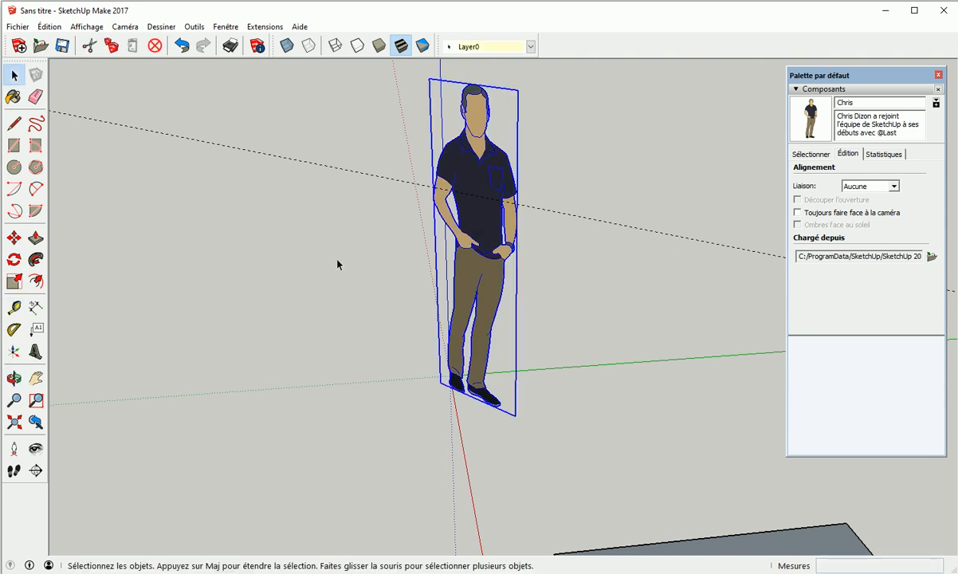
{"action": "left_click", "coordinate": [16, 260]}
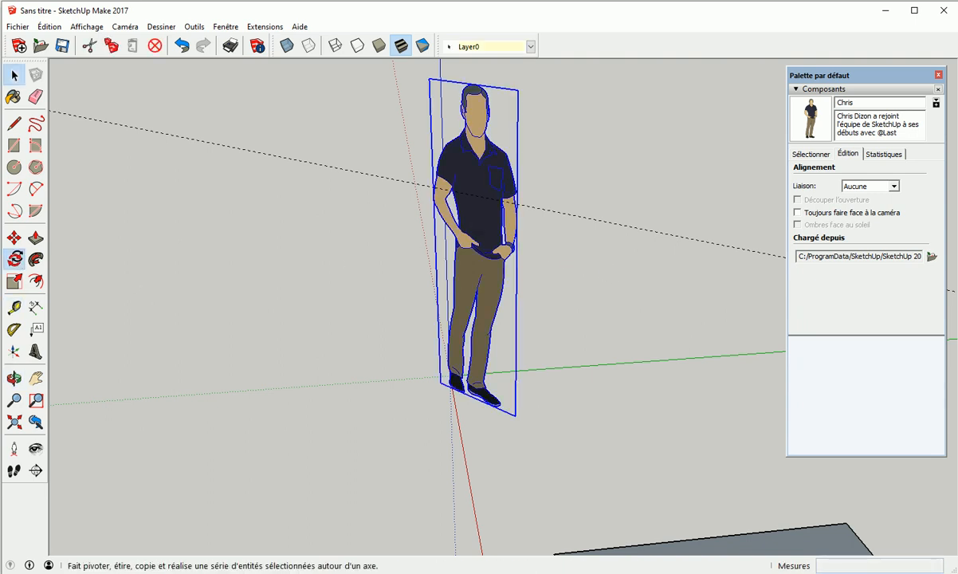
{"action": "left_click", "coordinate": [543, 210]}
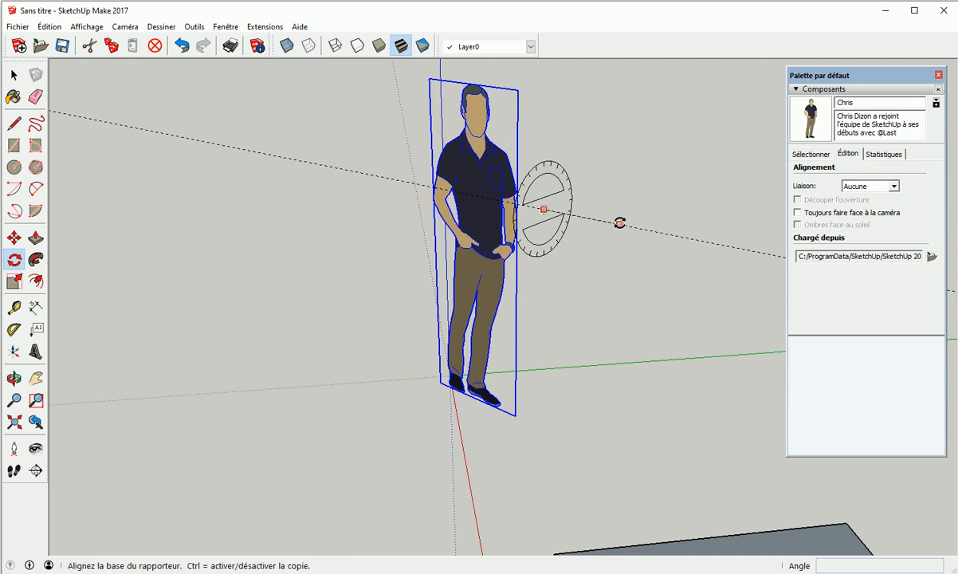
{"action": "left_click", "coordinate": [633, 195]}
{"action": "left_click", "coordinate": [633, 275]}
{"action": "middle_click_drag", "start_coordinate": [489, 425], "coordinate": [814, 342]}
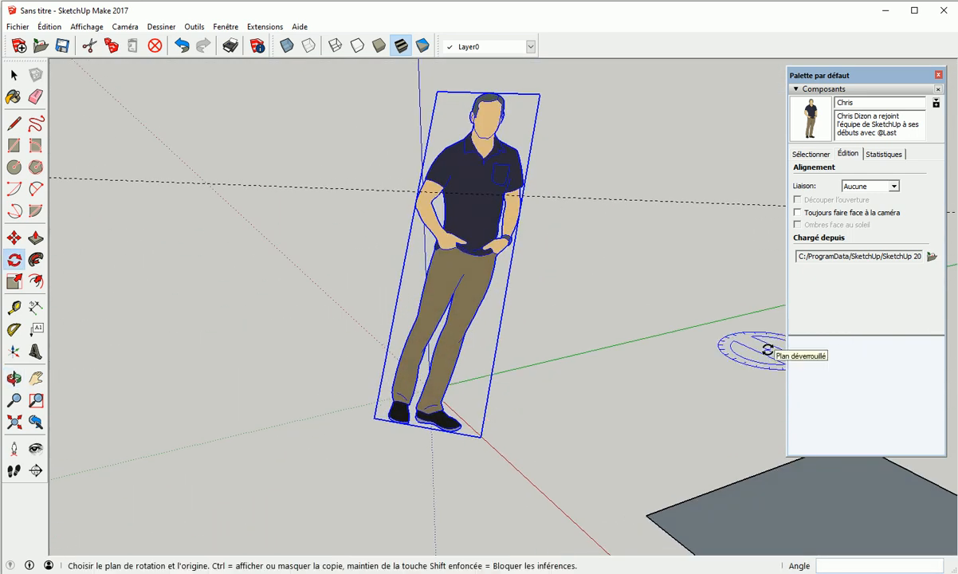
{"action": "key", "text": "space"}
Step: Draw a circle with a radius of about 427 mm on the ground between the figure and the folded shape
{"action": "middle_click_drag", "start_coordinate": [682, 384], "coordinate": [590, 388]}
{"action": "scroll", "coordinate": [591, 389], "scroll_direction": "up", "scroll_amount": 4}
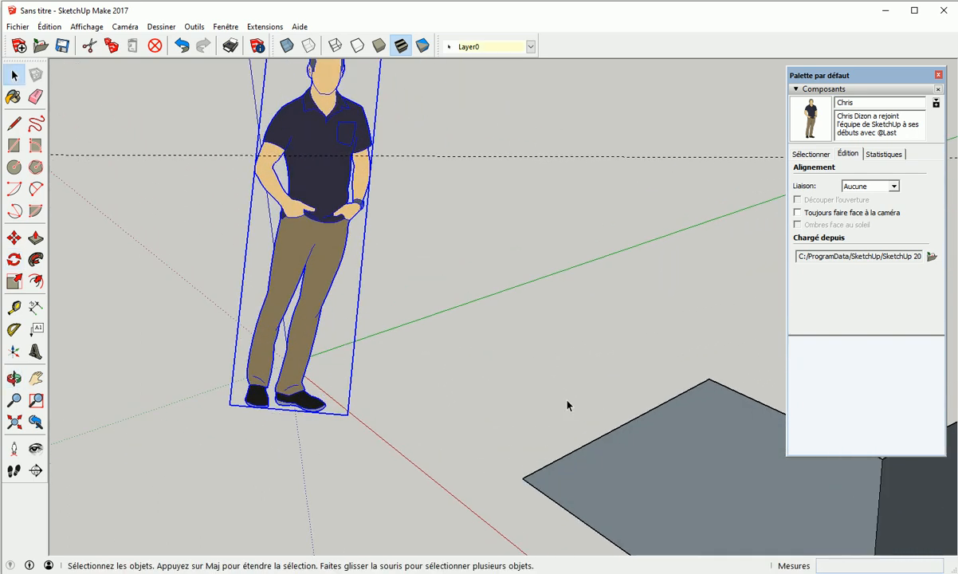
{"action": "key", "text": "c"}
{"action": "left_click", "coordinate": [482, 352]}
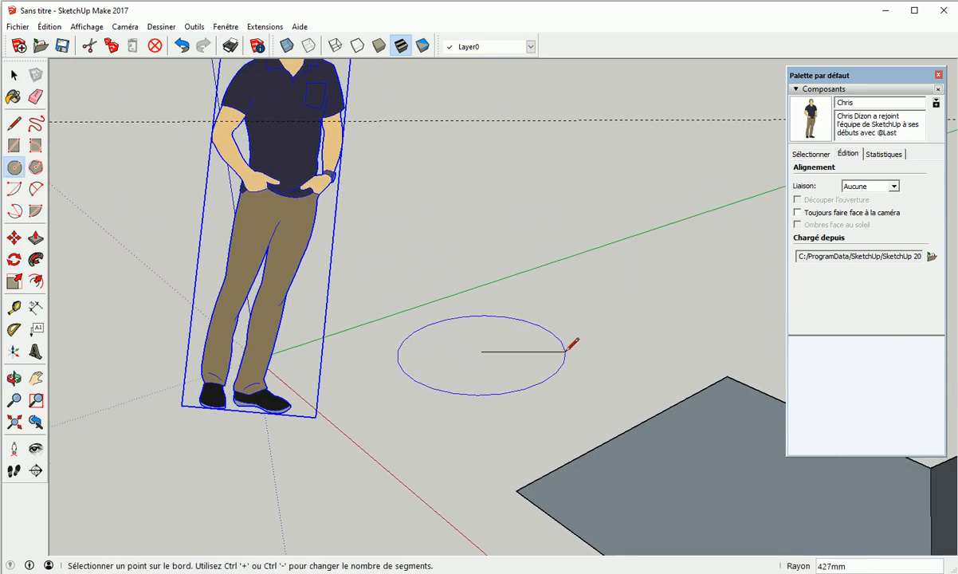
{"action": "left_click", "coordinate": [564, 359]}
{"action": "key", "text": "space"}
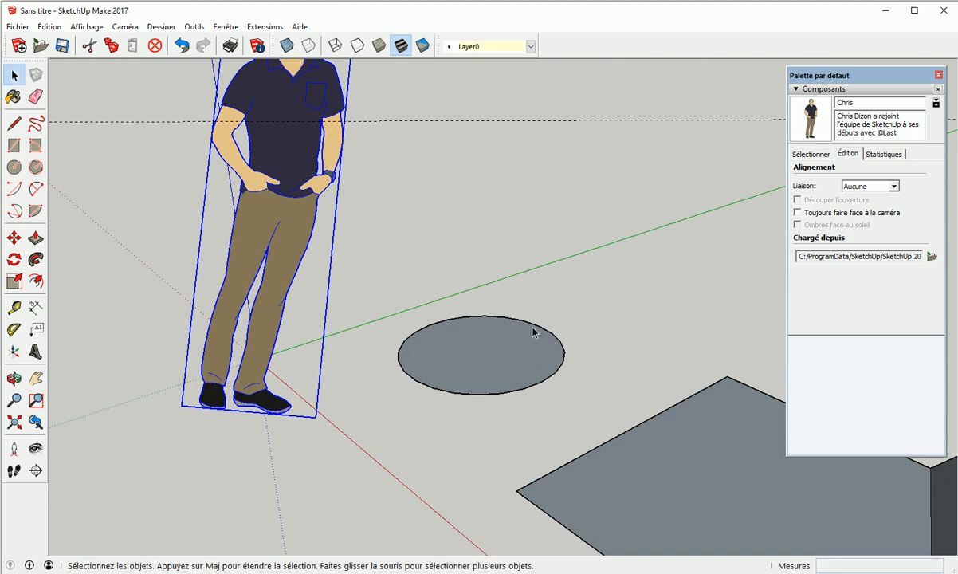
Step: Create a guide line about 574 mm long with Tape Measure, from an endpoint on the circle's edge to a point inside its face
{"action": "left_click", "coordinate": [13, 307]}
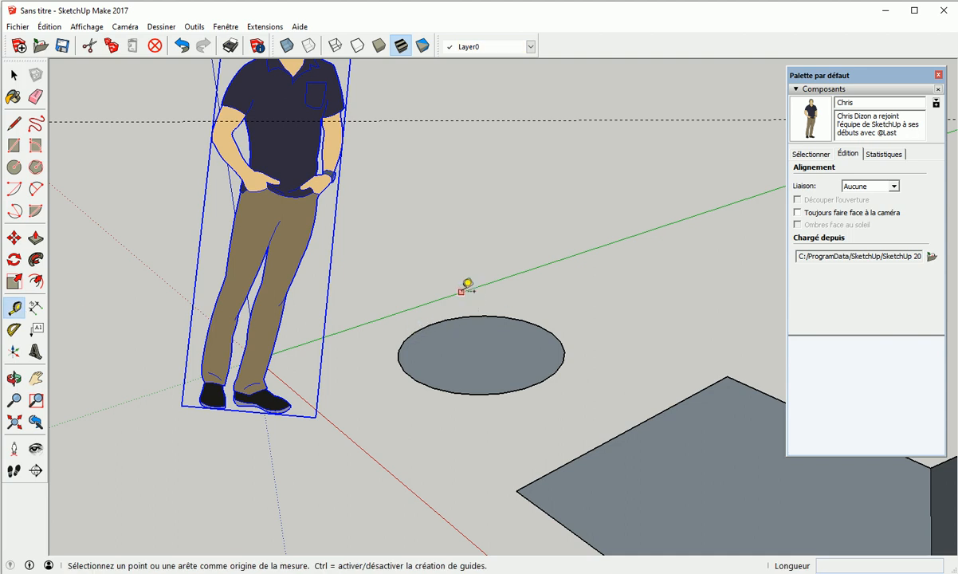
{"action": "left_click", "coordinate": [524, 318]}
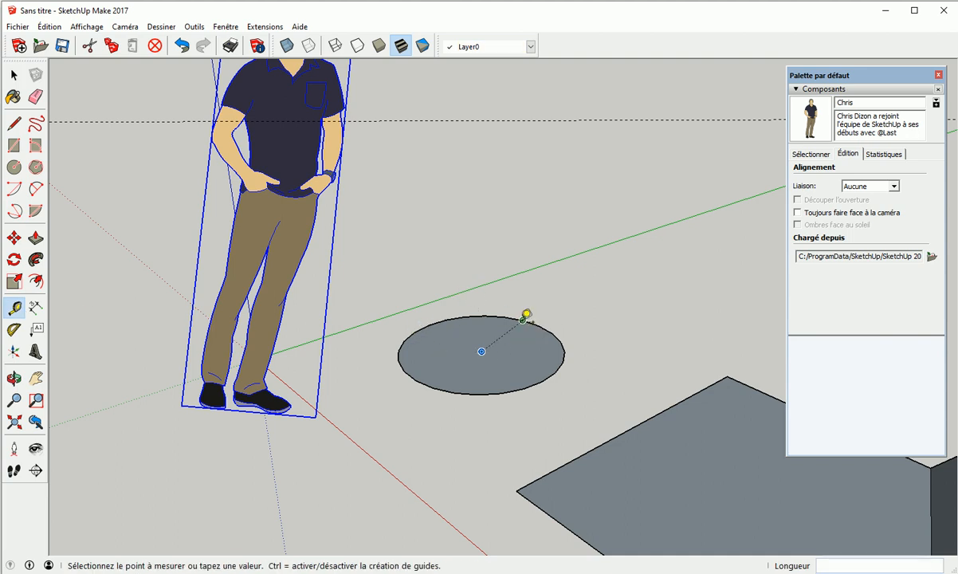
{"action": "left_click", "coordinate": [526, 370]}
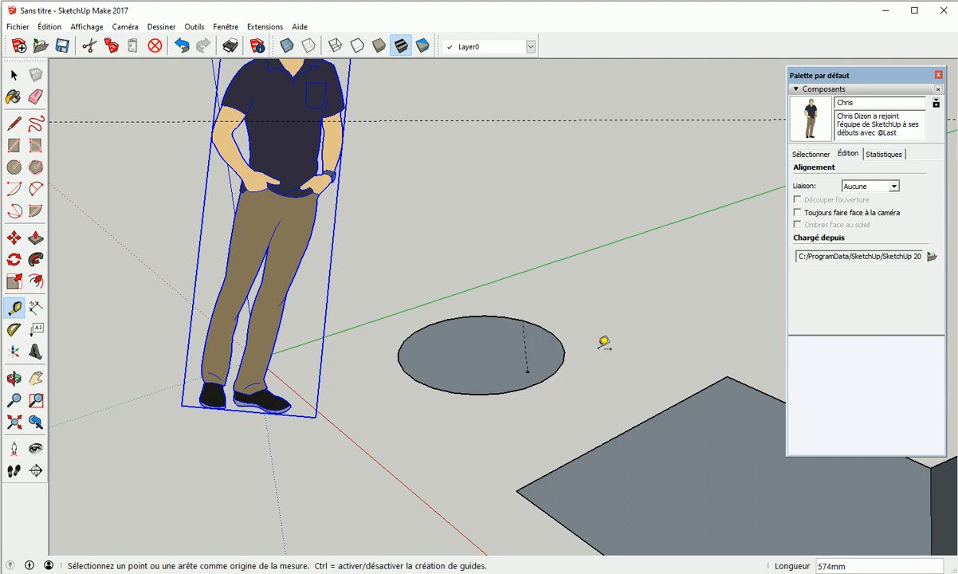
Step: Select the circle's face and tilt it slightly out of the ground plane with Rotate, using the short guide line as rotation axis
{"action": "middle_click_drag", "start_coordinate": [612, 328], "coordinate": [555, 364]}
{"action": "key", "text": "space"}
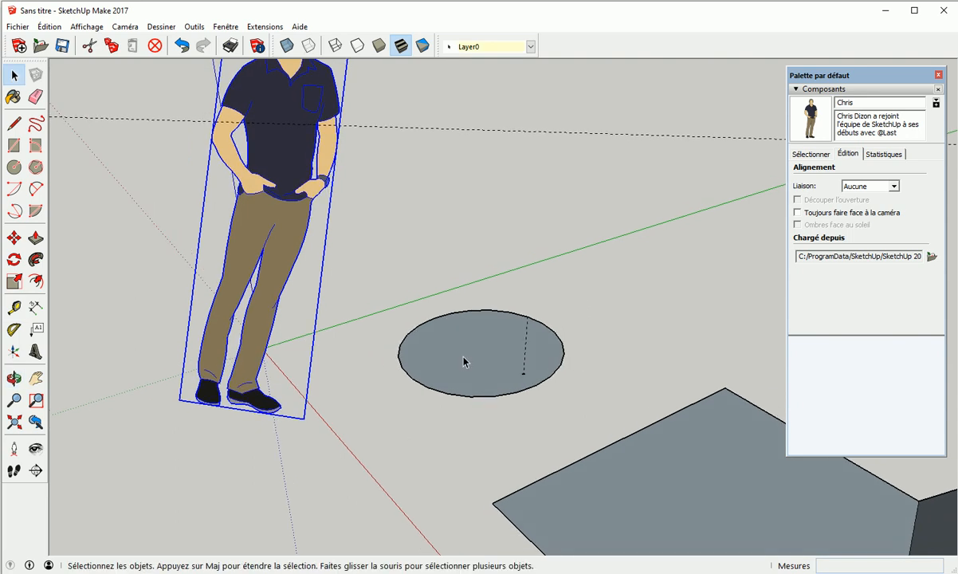
{"action": "left_click", "coordinate": [476, 330]}
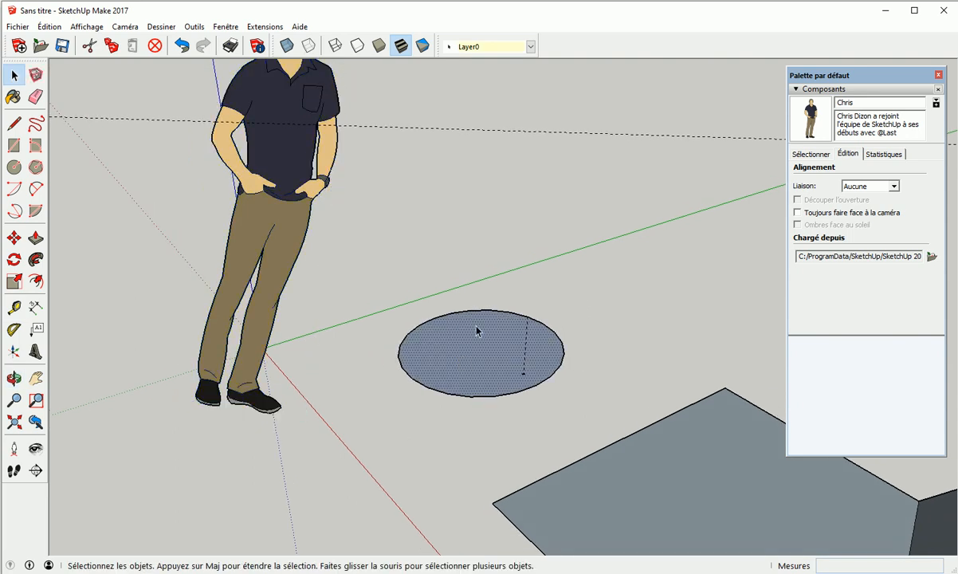
{"action": "left_click", "coordinate": [14, 259]}
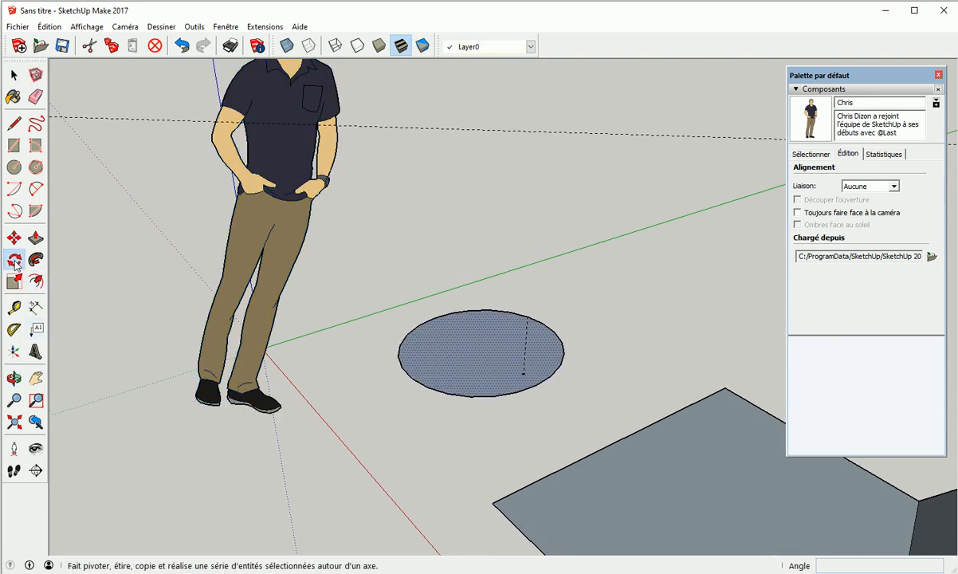
{"action": "left_click", "coordinate": [527, 317]}
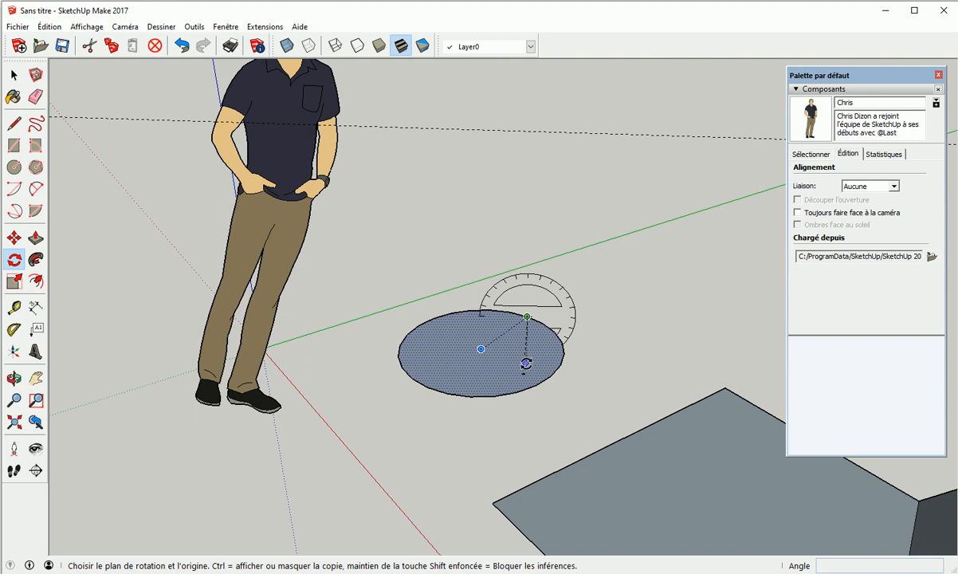
{"action": "left_click", "coordinate": [523, 374]}
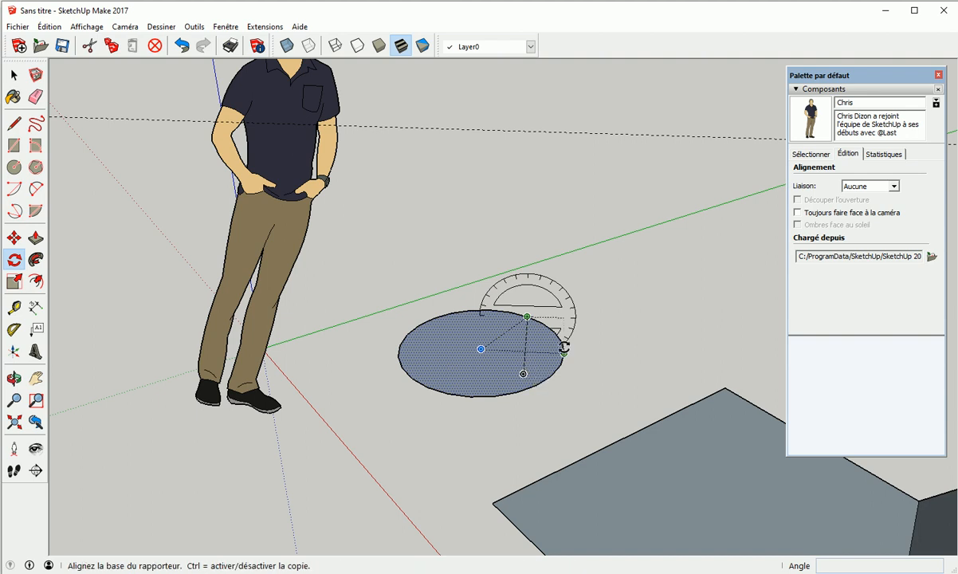
{"action": "left_click", "coordinate": [609, 323]}
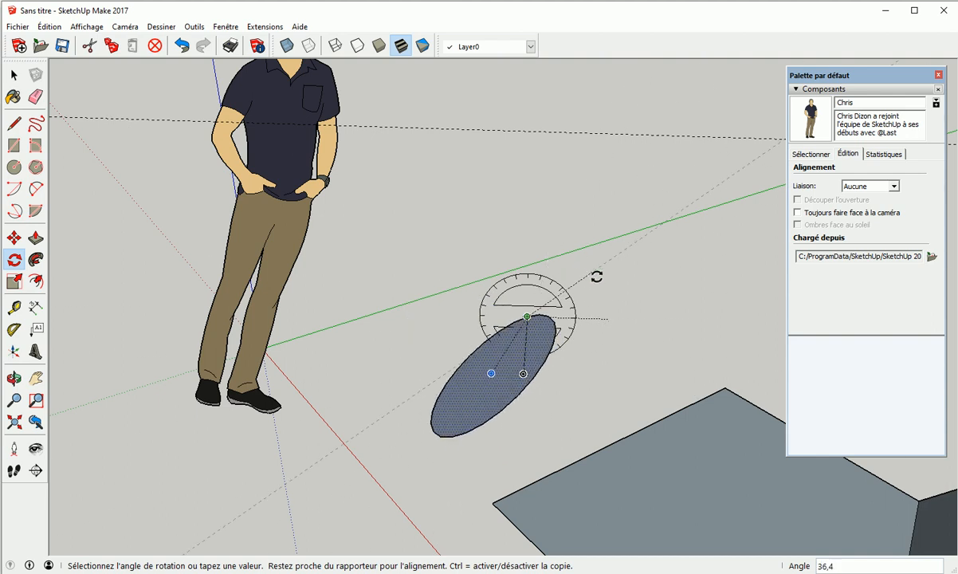
{"action": "left_click", "coordinate": [613, 335]}
{"action": "key", "text": "space"}
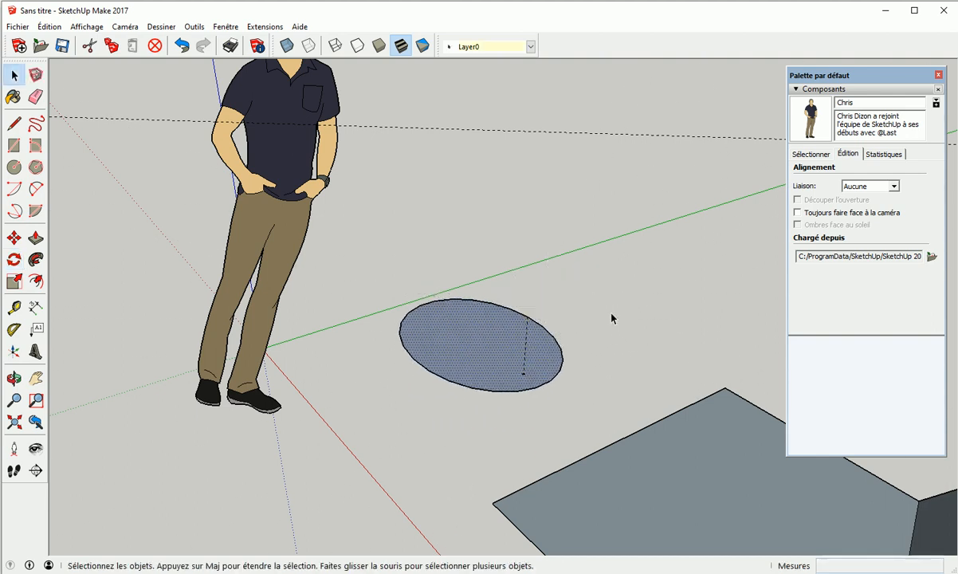
{"action": "scroll", "coordinate": [518, 259], "scroll_direction": "down", "scroll_amount": 5}
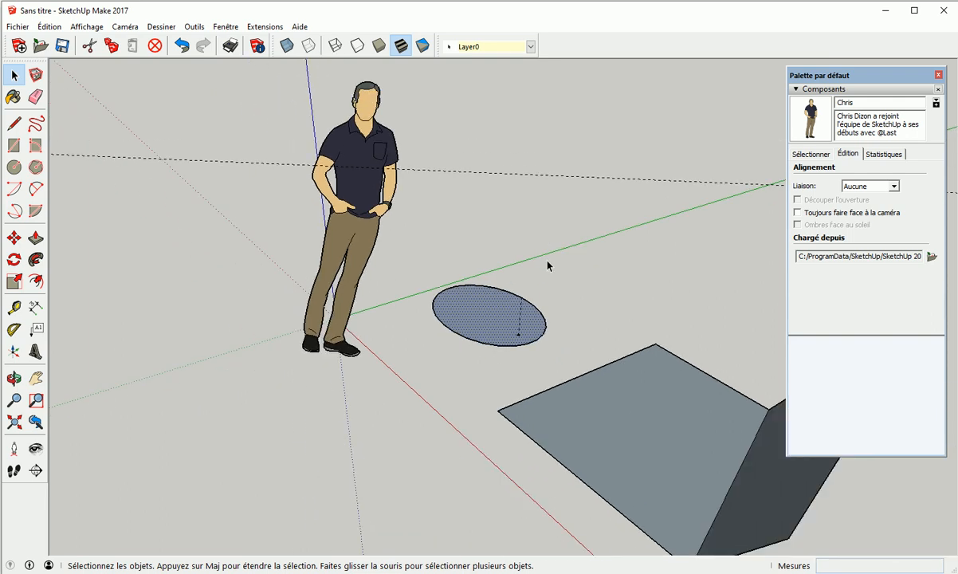
{"action": "middle_click_drag", "start_coordinate": [626, 278], "coordinate": [592, 364]}
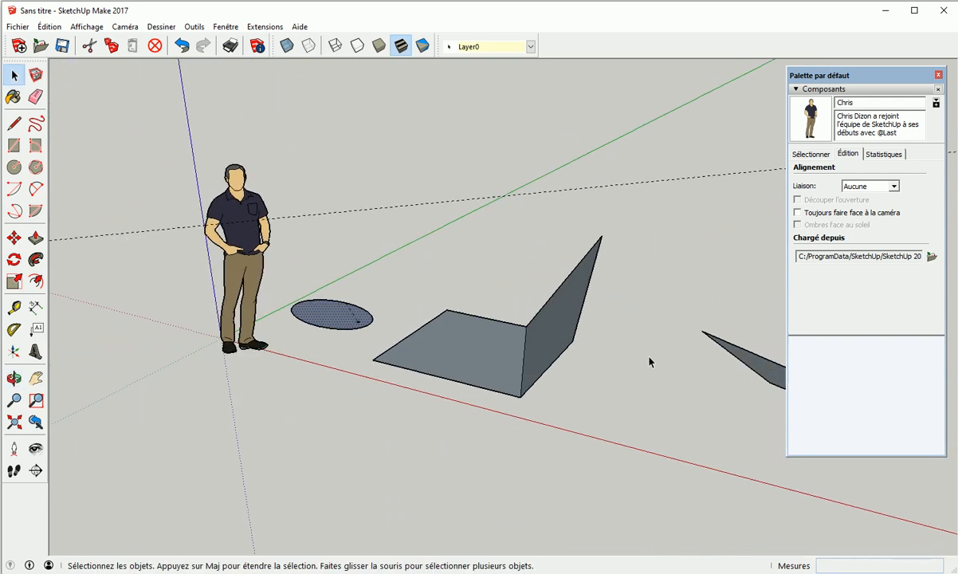